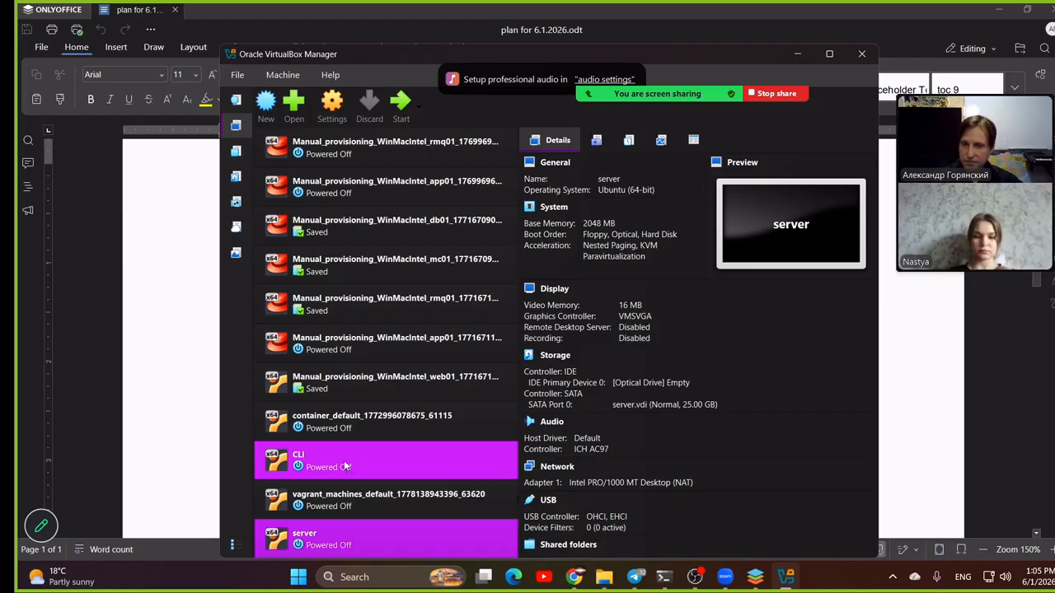
{"action": "left_click", "coordinate": [175, 264]}
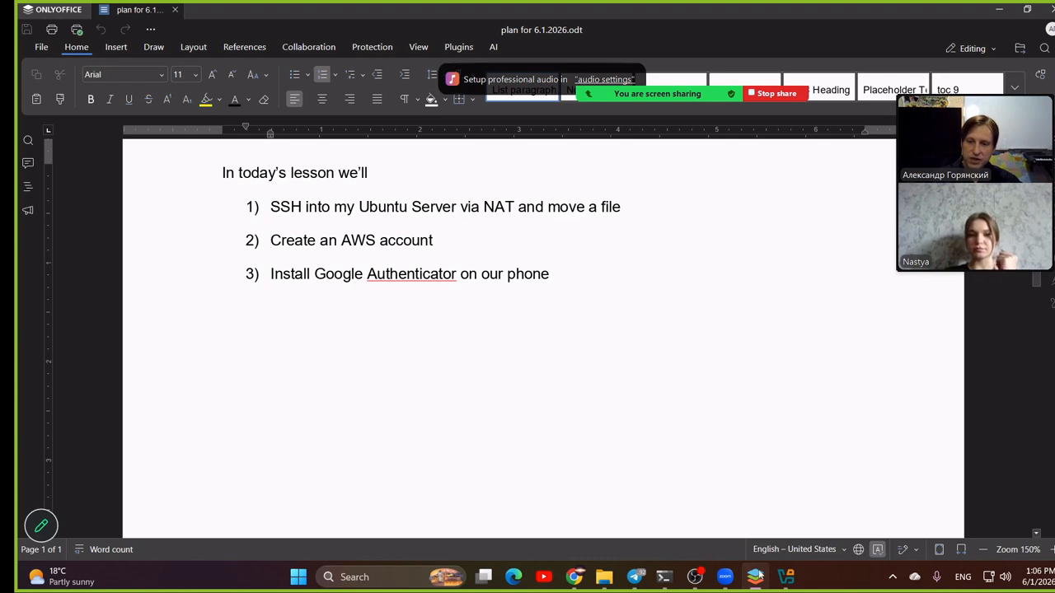
{"action": "left_click", "coordinate": [785, 580]}
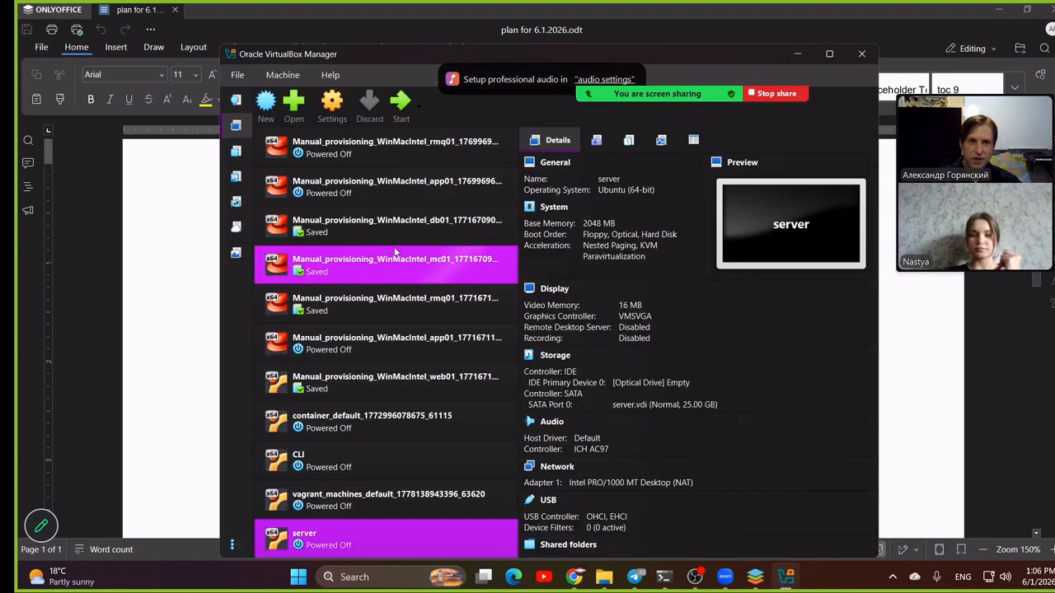
{"action": "left_click", "coordinate": [295, 579]}
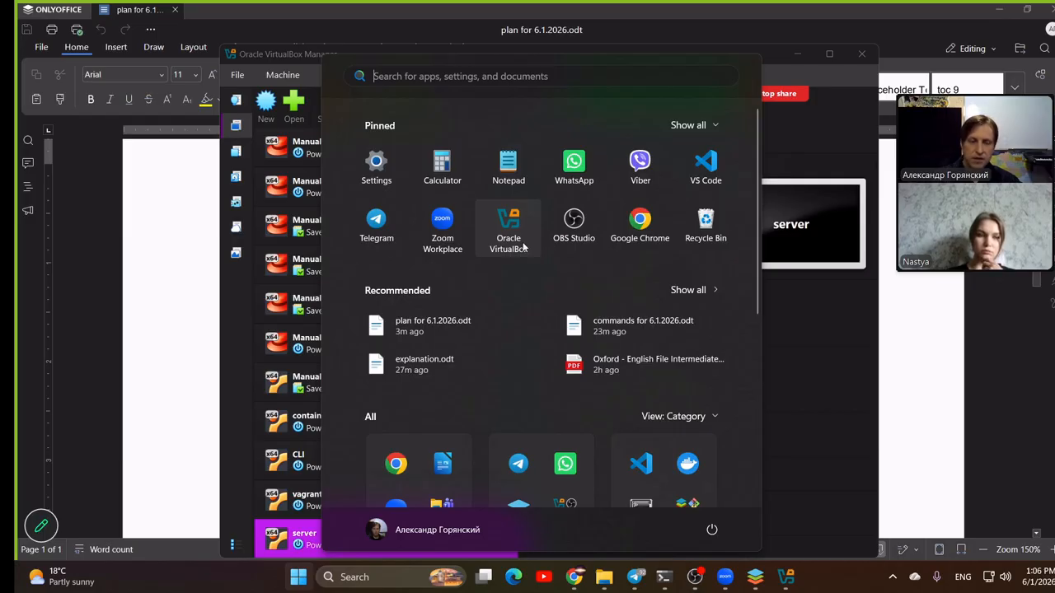
{"action": "left_click", "coordinate": [958, 370]}
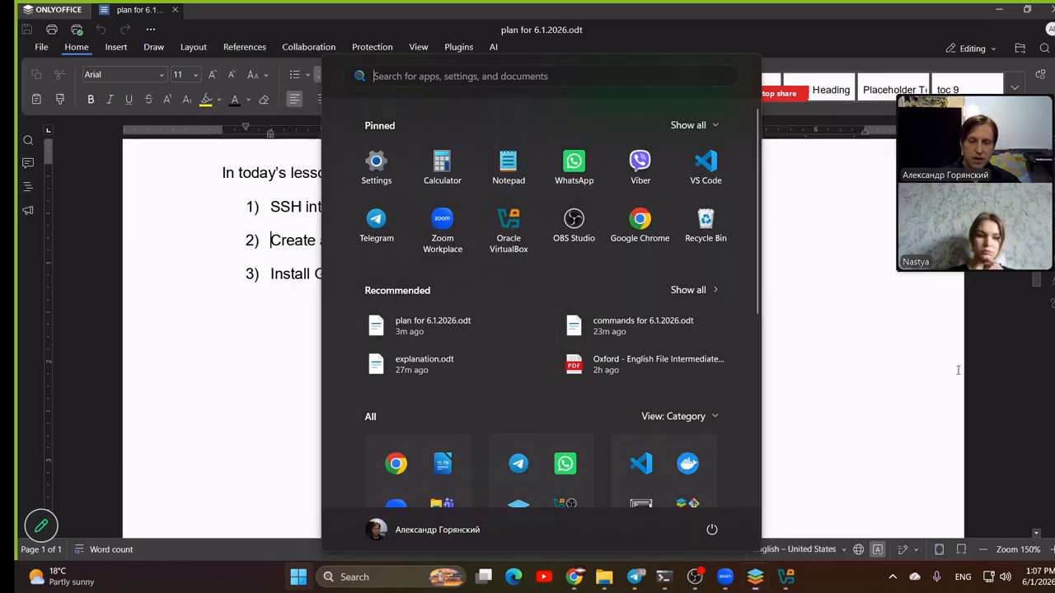
- Switch to VirtualBox, start the server virtual machine and log in as server with the account password
{"action": "left_click", "coordinate": [786, 578]}
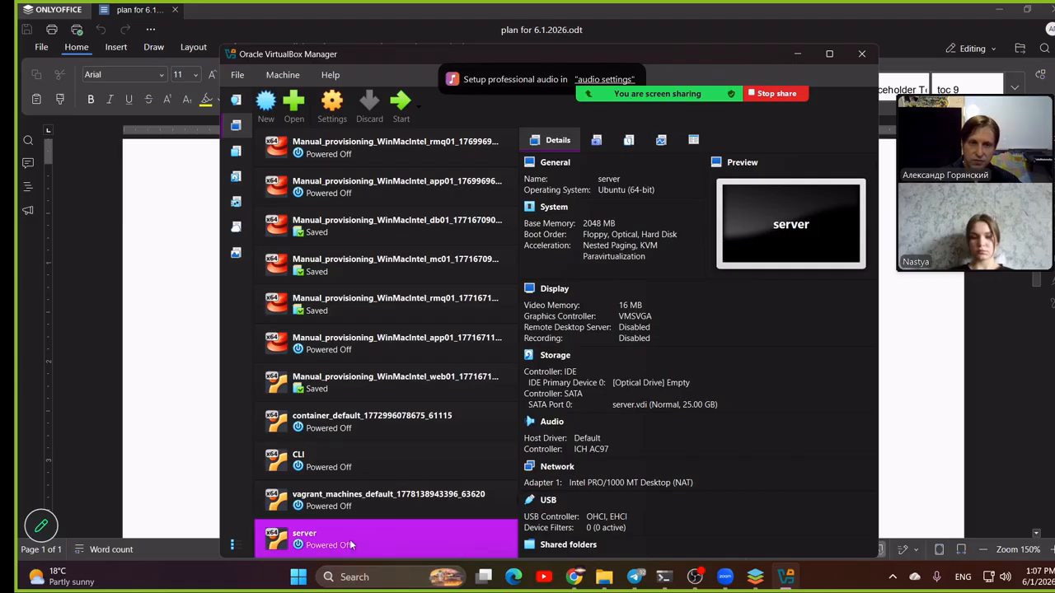
{"action": "left_click", "coordinate": [402, 100]}
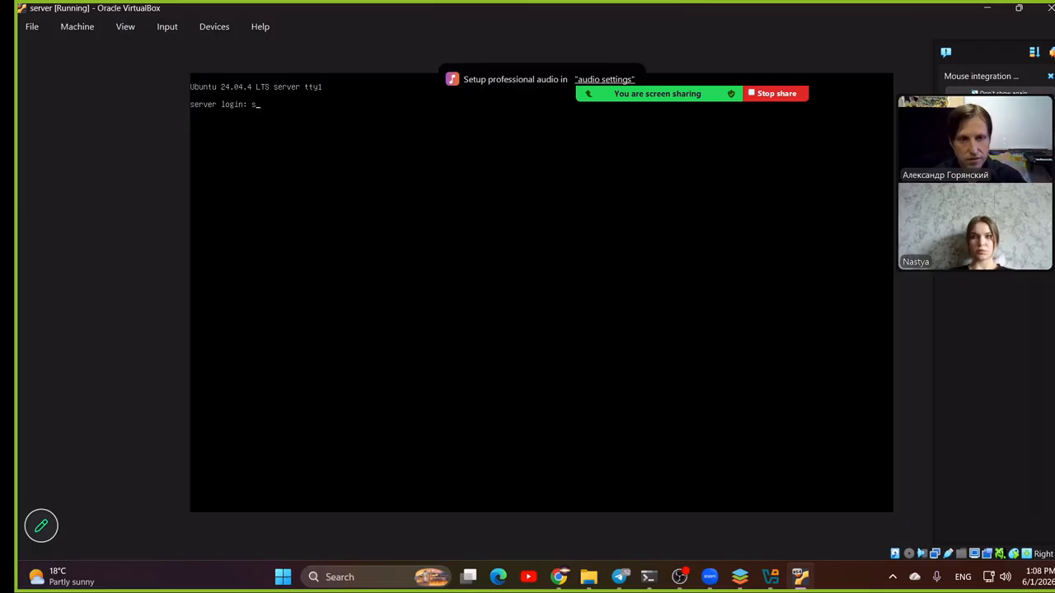
{"action": "type", "text": "erver"}
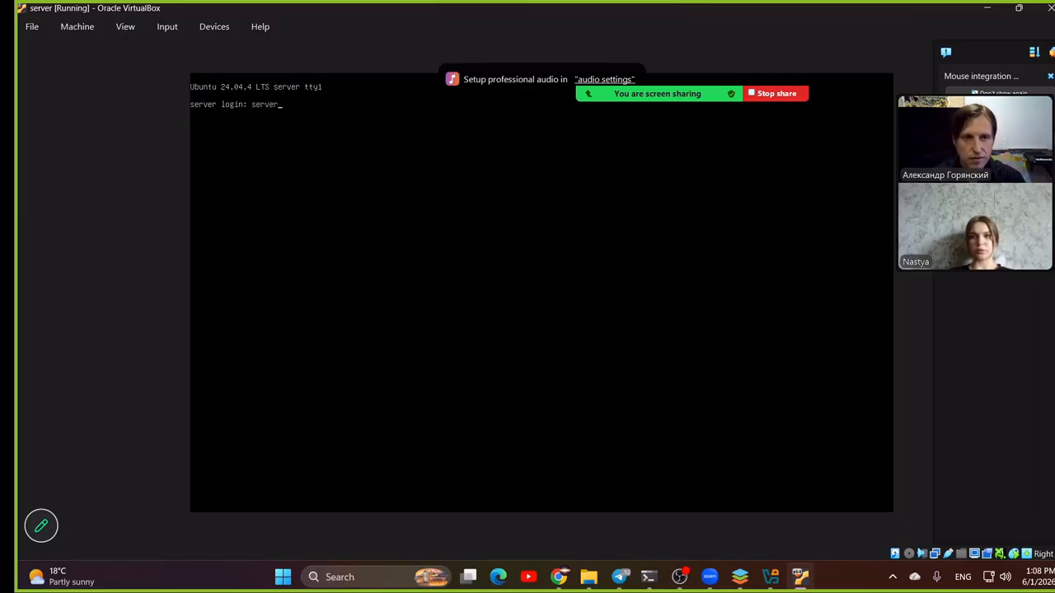
{"action": "key", "text": "Return"}
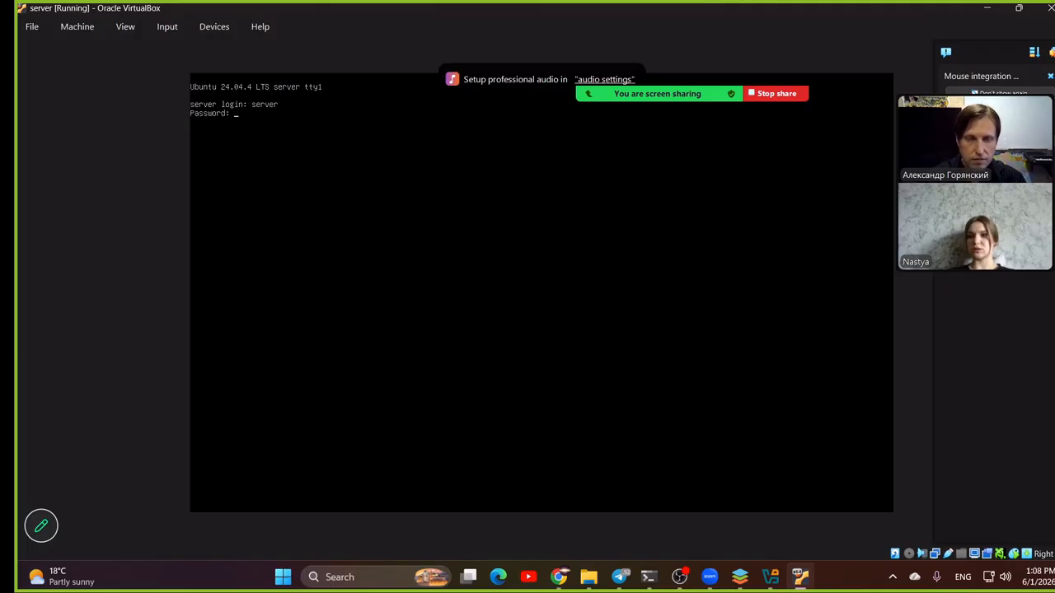
{"action": "key", "text": "Return"}
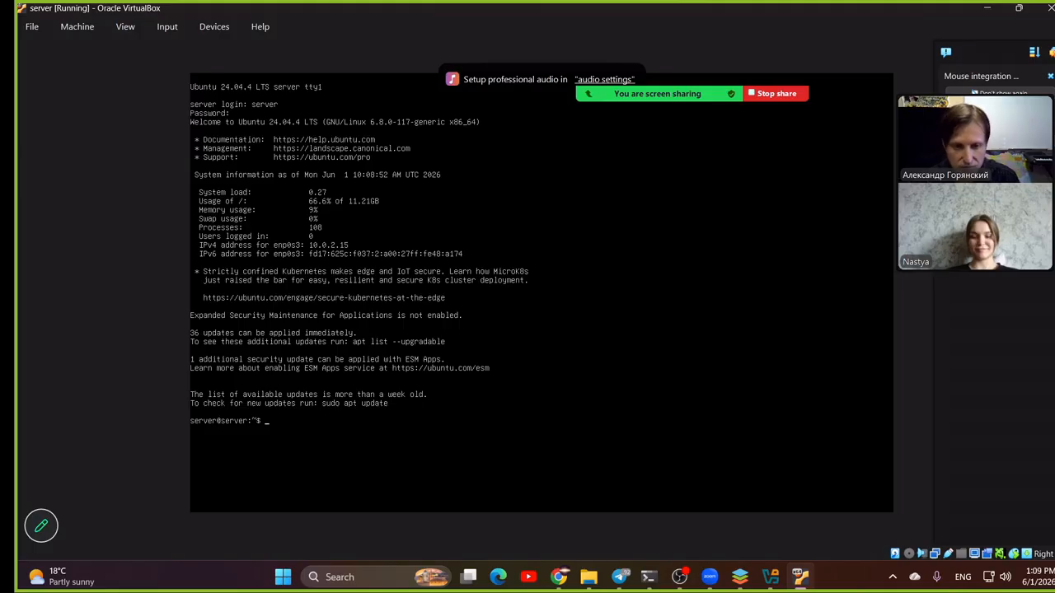
- Run ipconfig in a new Windows command prompt and copy the Ethernet adapter's default gateway address
{"action": "key", "text": "super+r"}
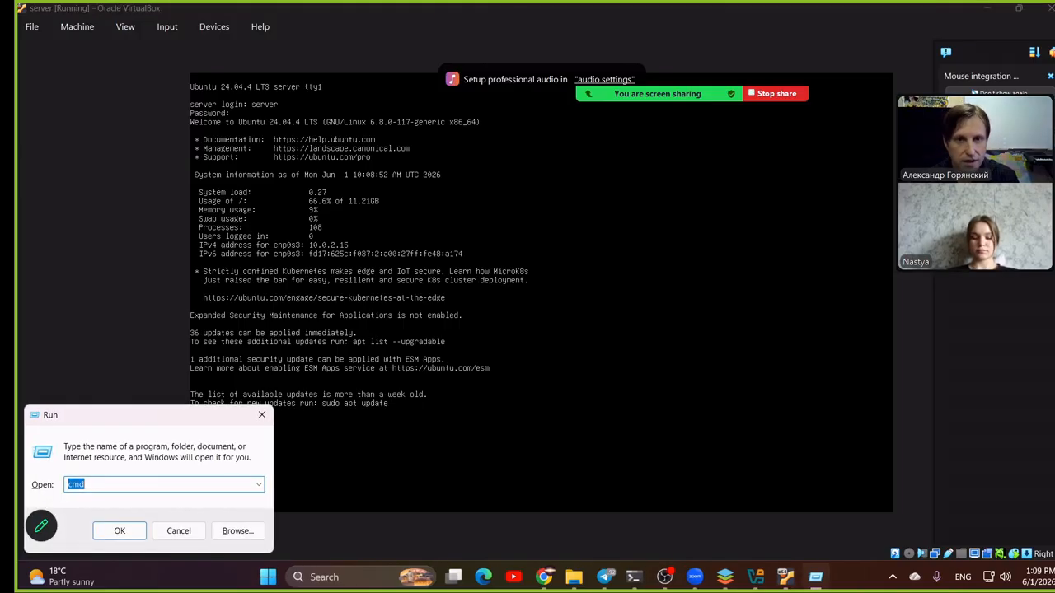
{"action": "key", "text": "Return"}
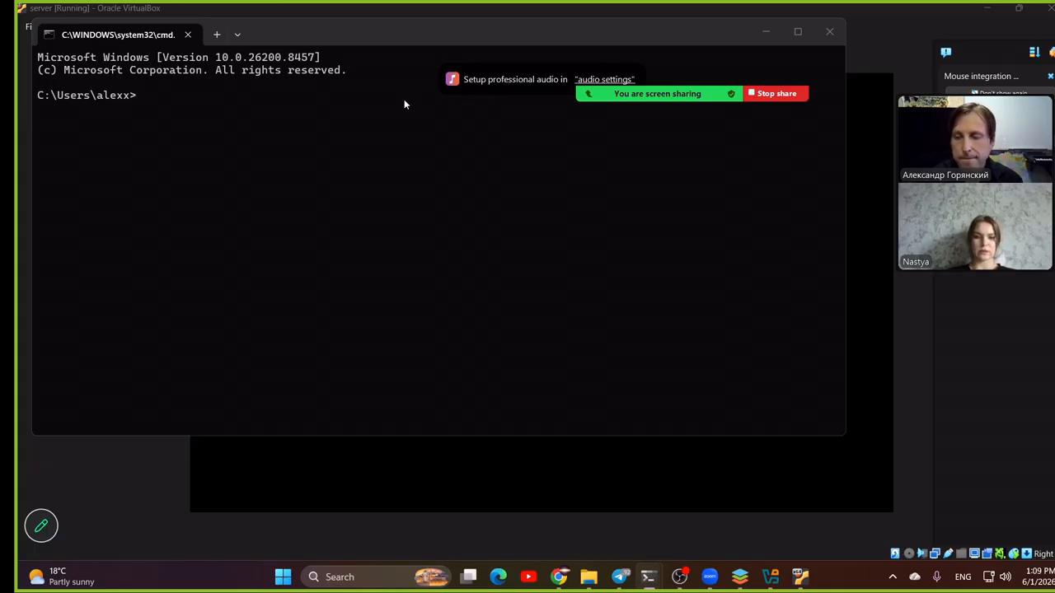
{"action": "type", "text": "ip"}
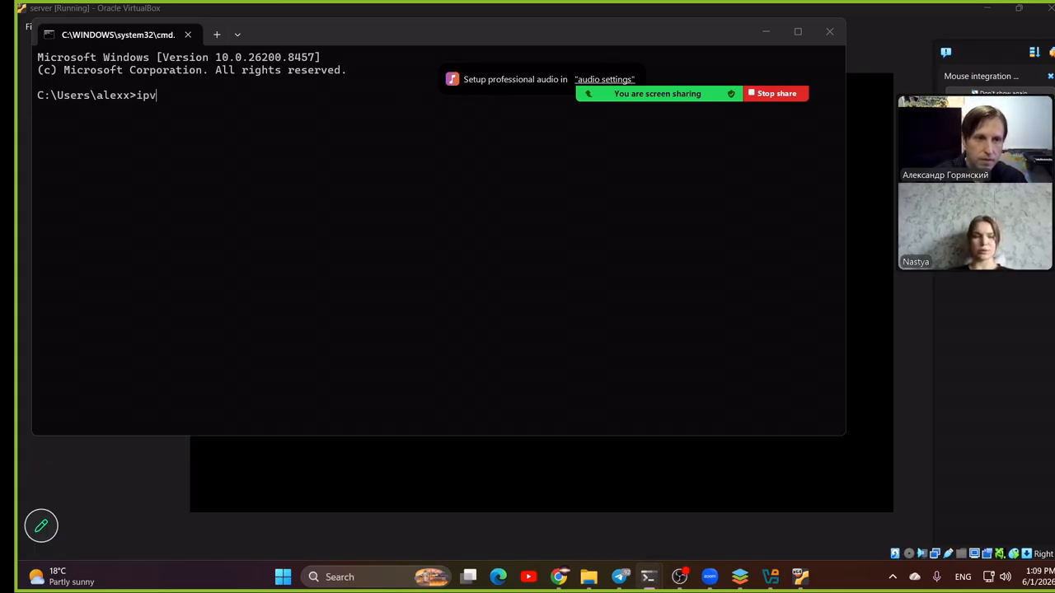
{"action": "type", "text": "config"}
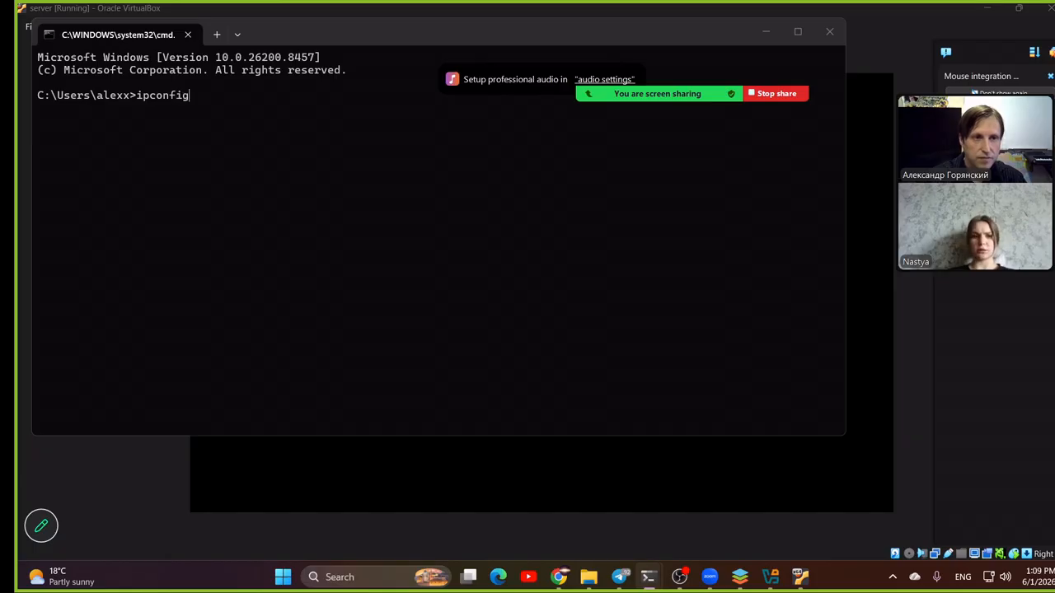
{"action": "key", "text": "Return"}
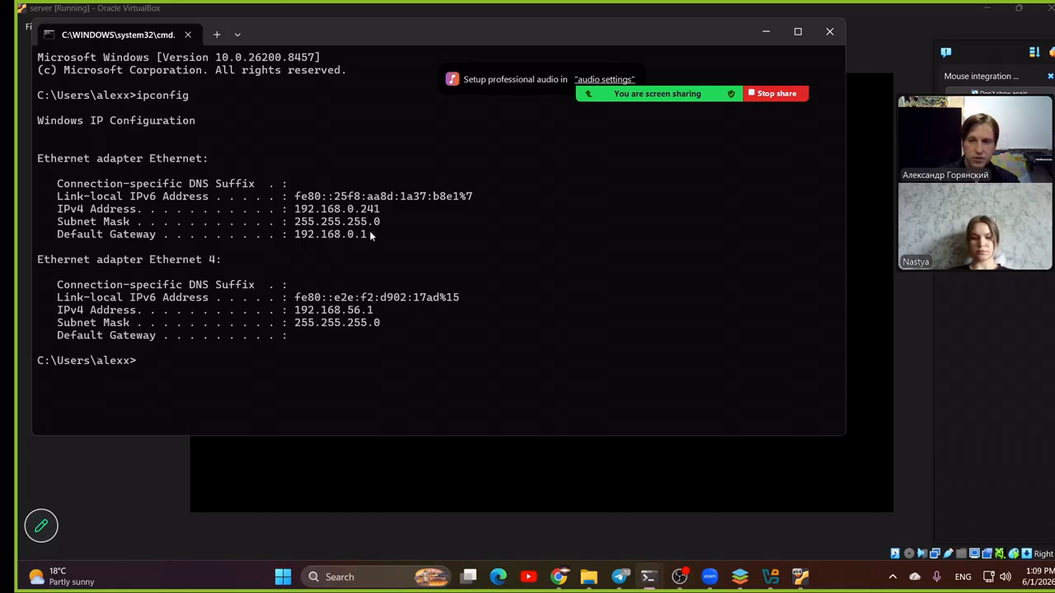
{"action": "left_click_drag", "start_coordinate": [369, 233], "coordinate": [296, 237]}
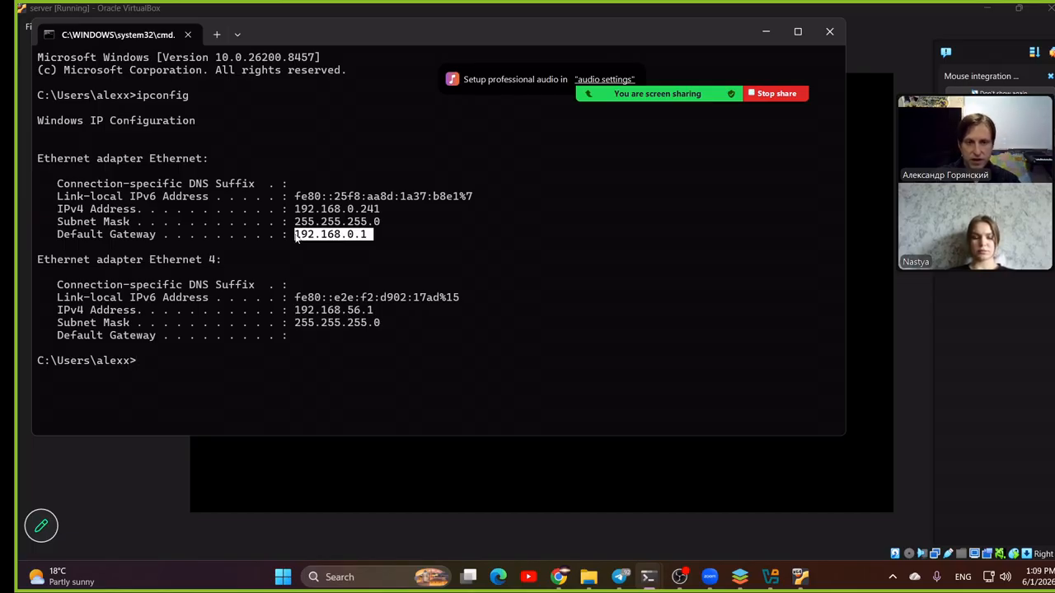
{"action": "key", "text": "ctrl+c"}
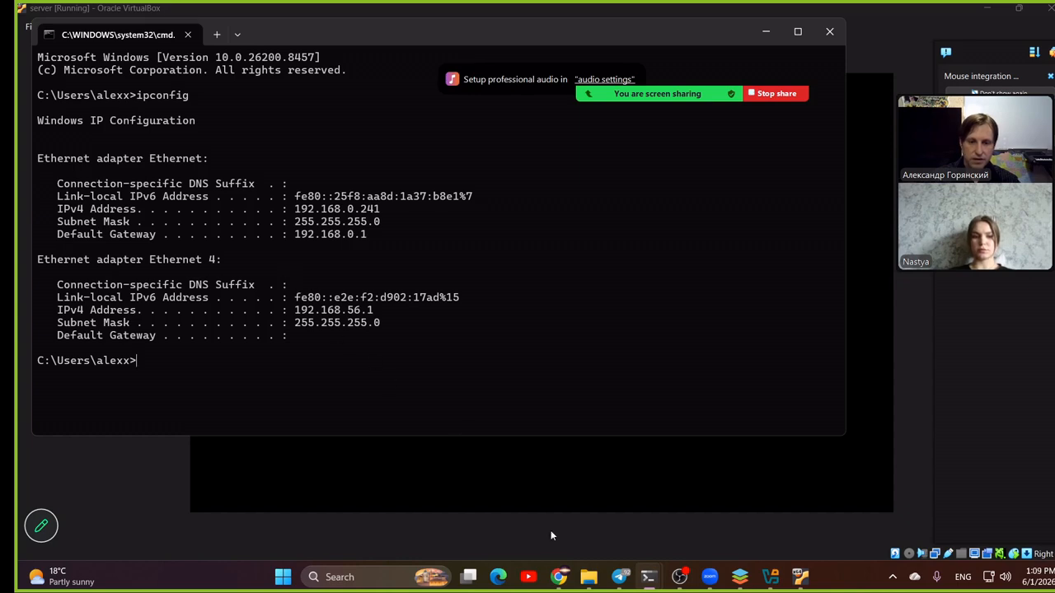
- Switch to Chrome and open the router's login page at the copied gateway address, 192.168.0.1
{"action": "left_click", "coordinate": [559, 577]}
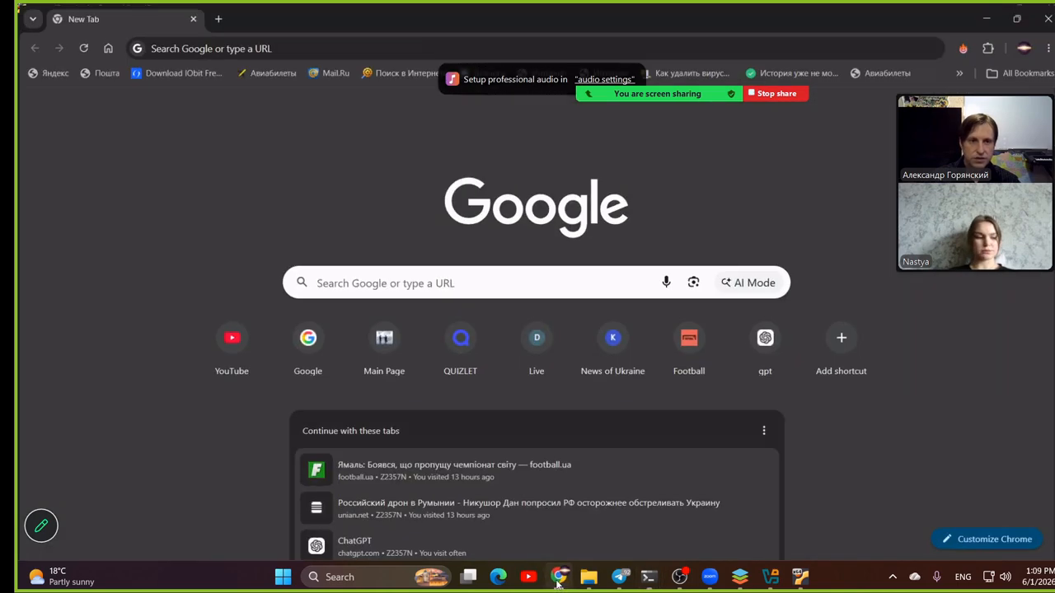
{"action": "left_click", "coordinate": [212, 46]}
{"action": "key", "text": "ctrl+v"}
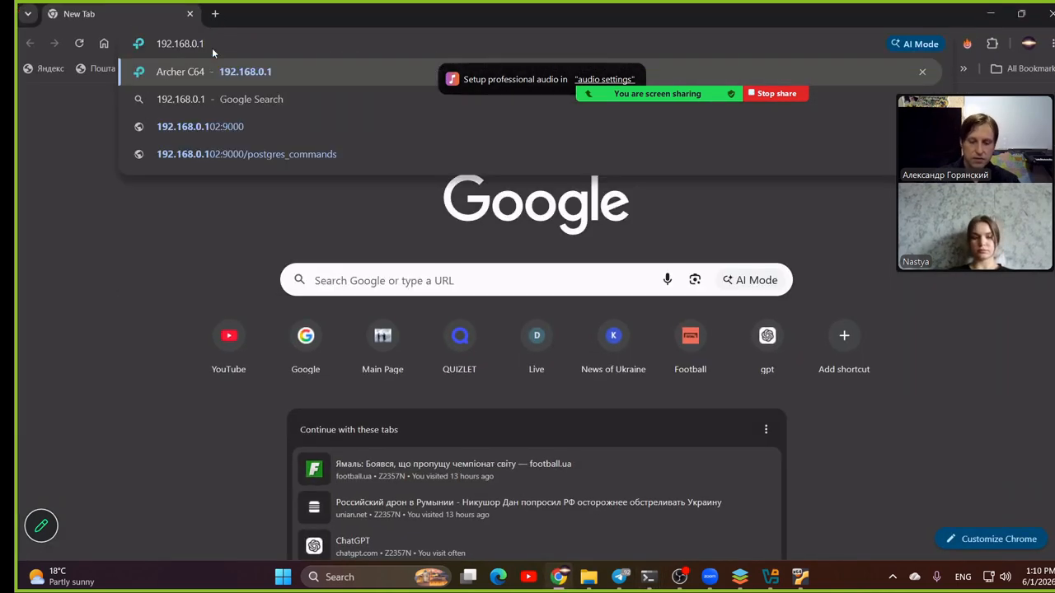
{"action": "key", "text": "Return"}
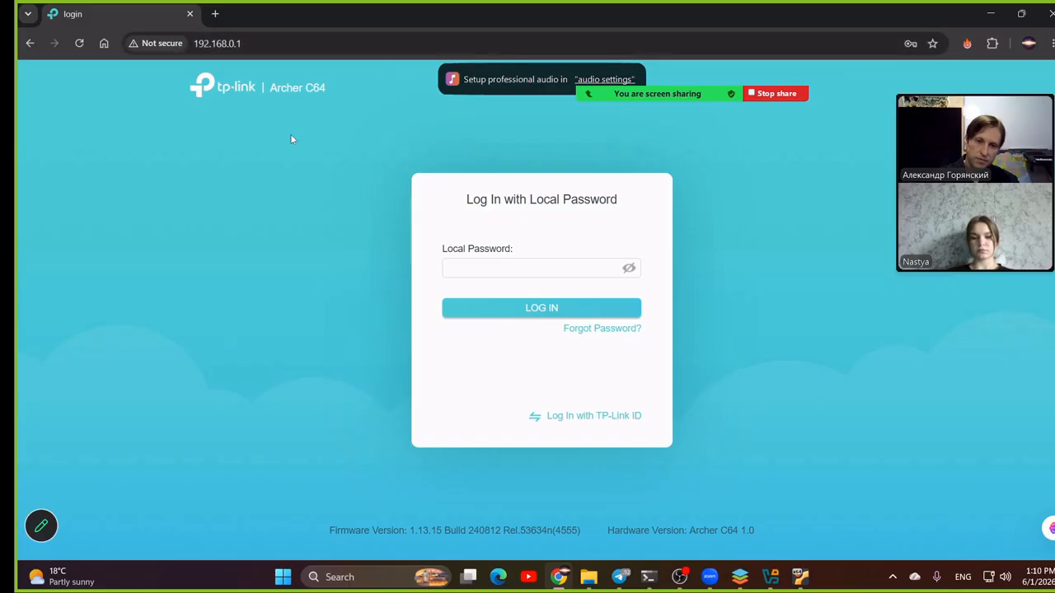
- Log in to the router with the local password and dismiss the browser's offer to update the saved password
{"action": "left_click", "coordinate": [485, 266]}
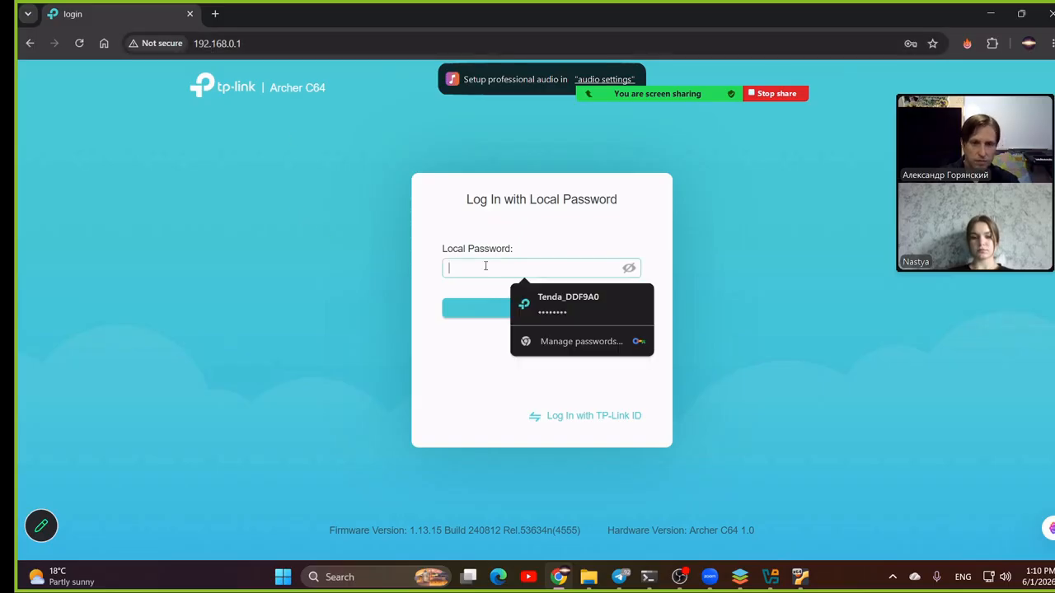
{"action": "type", "text": "******"}
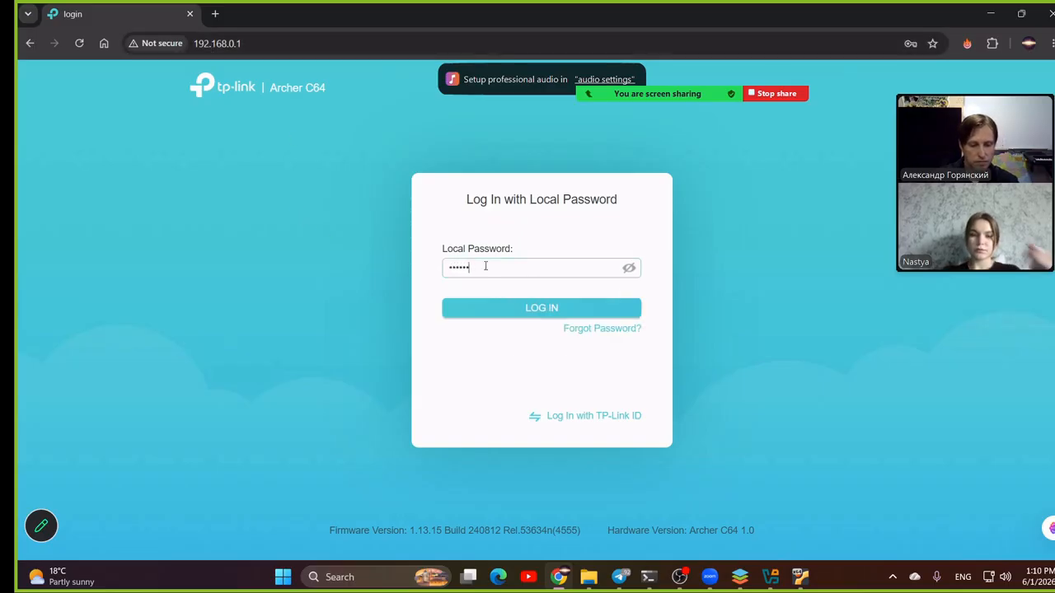
{"action": "type", "text": "*****"}
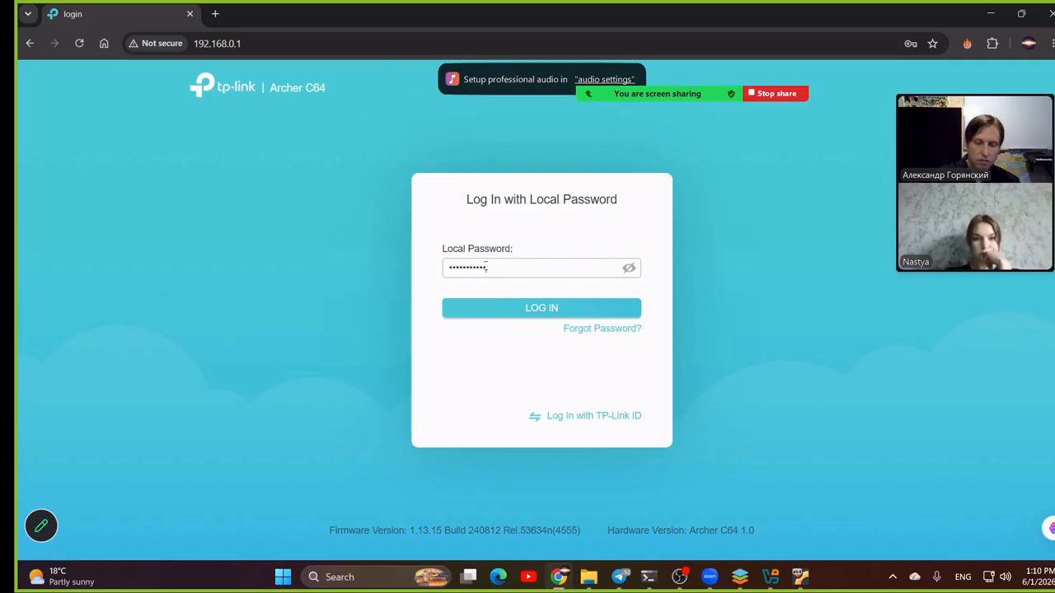
{"action": "key", "text": "Return"}
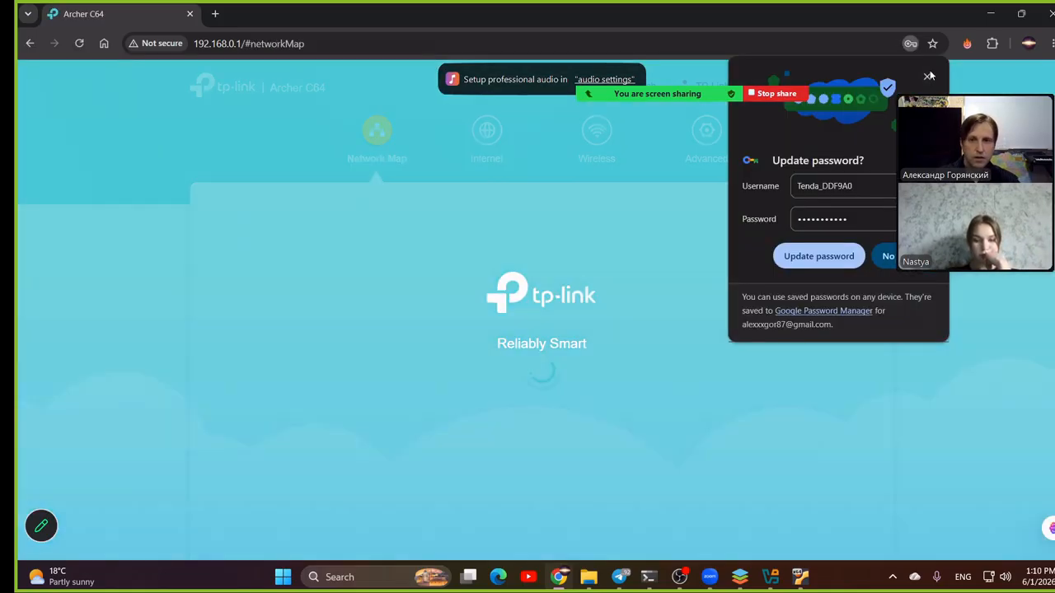
{"action": "left_click", "coordinate": [929, 76]}
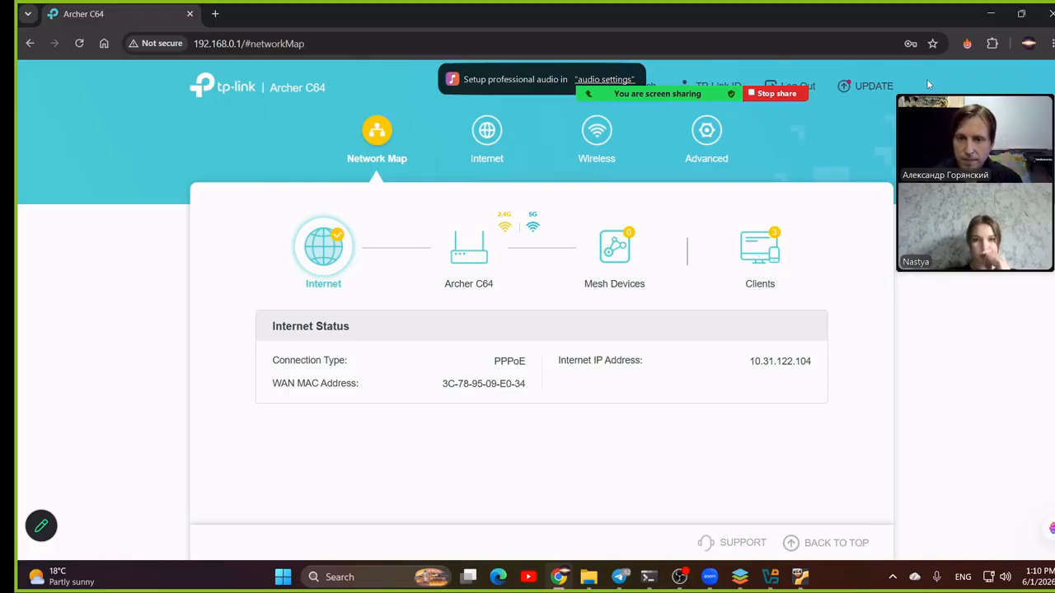
- Add a port forwarding entry in the router's advanced NAT Forwarding settings and name the service SSH
{"action": "left_click", "coordinate": [709, 161]}
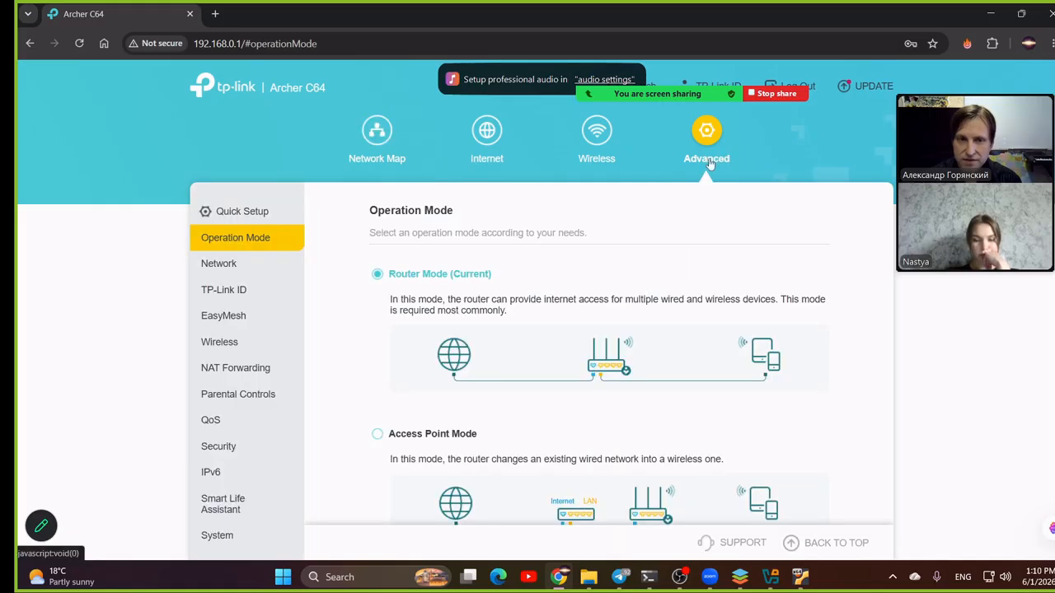
{"action": "left_click", "coordinate": [222, 371]}
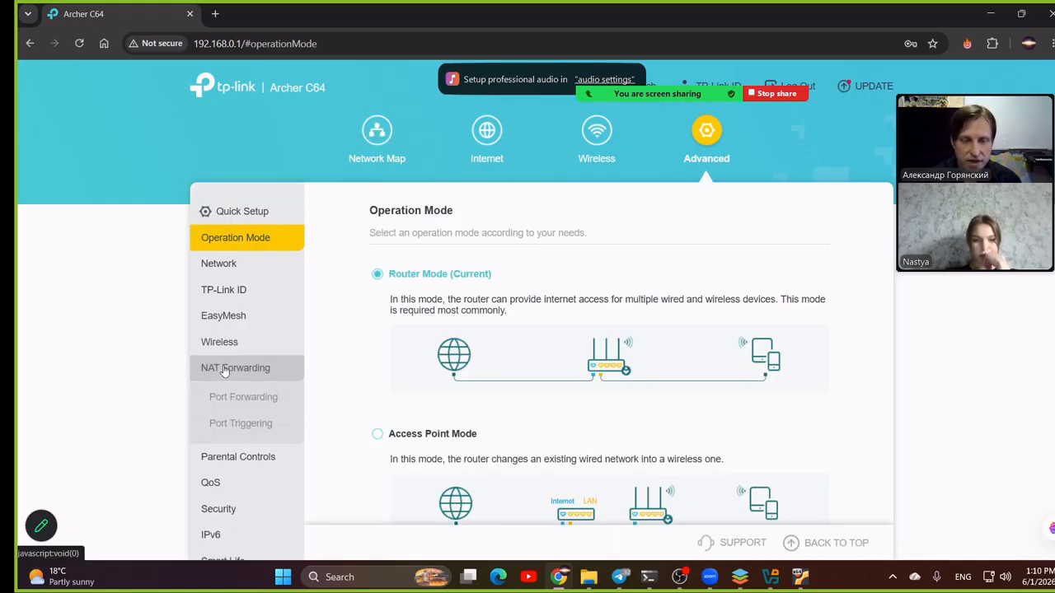
{"action": "left_click", "coordinate": [256, 399]}
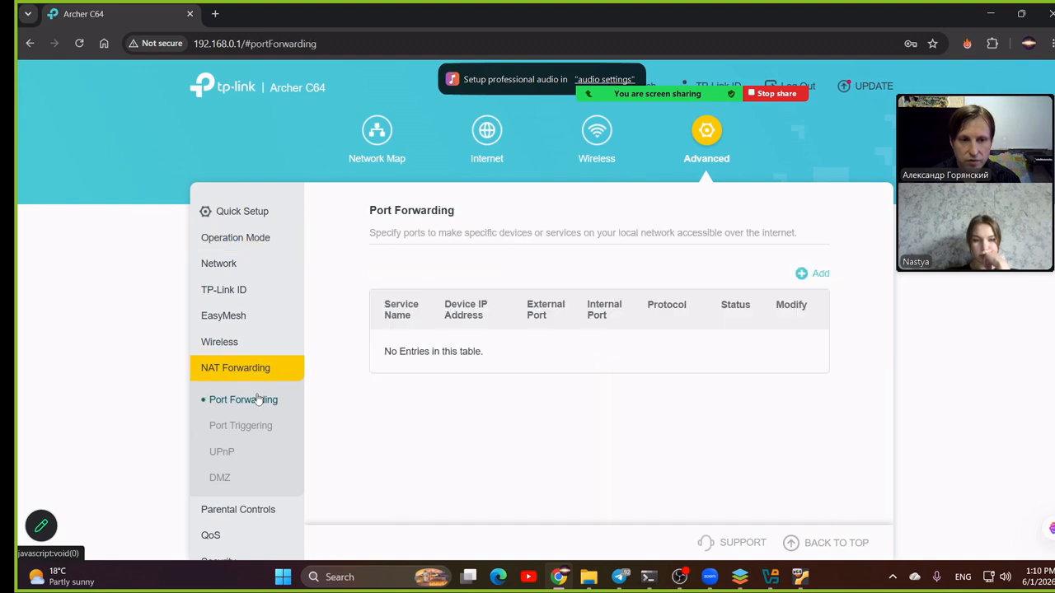
{"action": "left_click", "coordinate": [806, 276]}
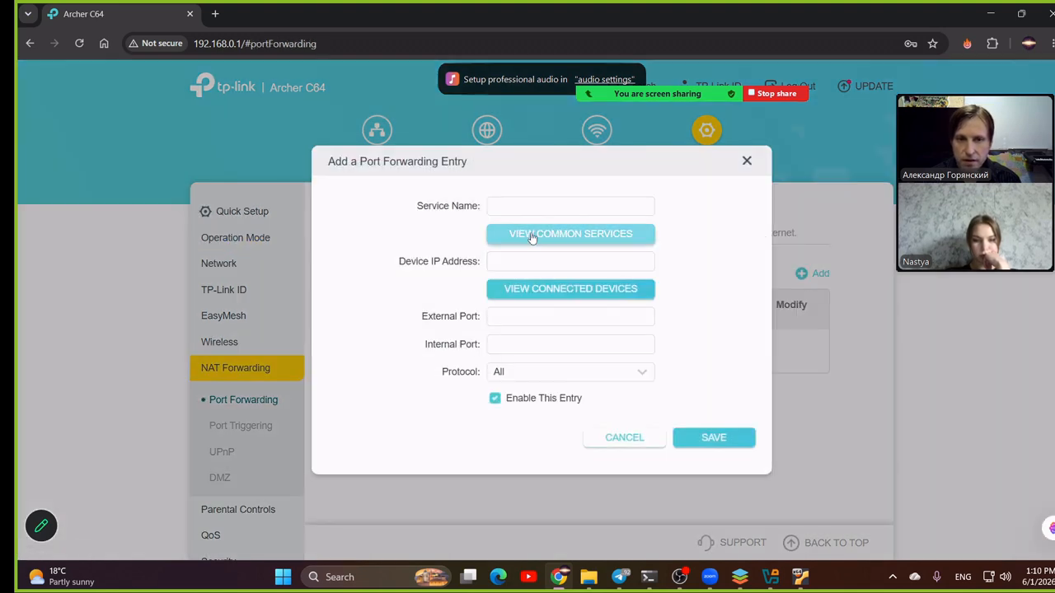
{"action": "left_click", "coordinate": [521, 207]}
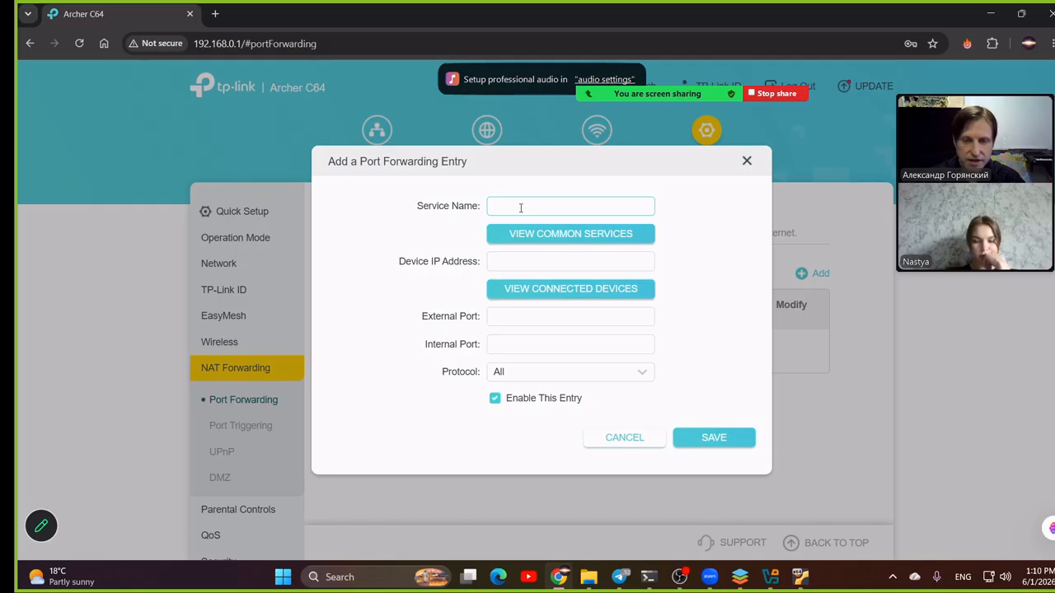
{"action": "type", "text": "SSH"}
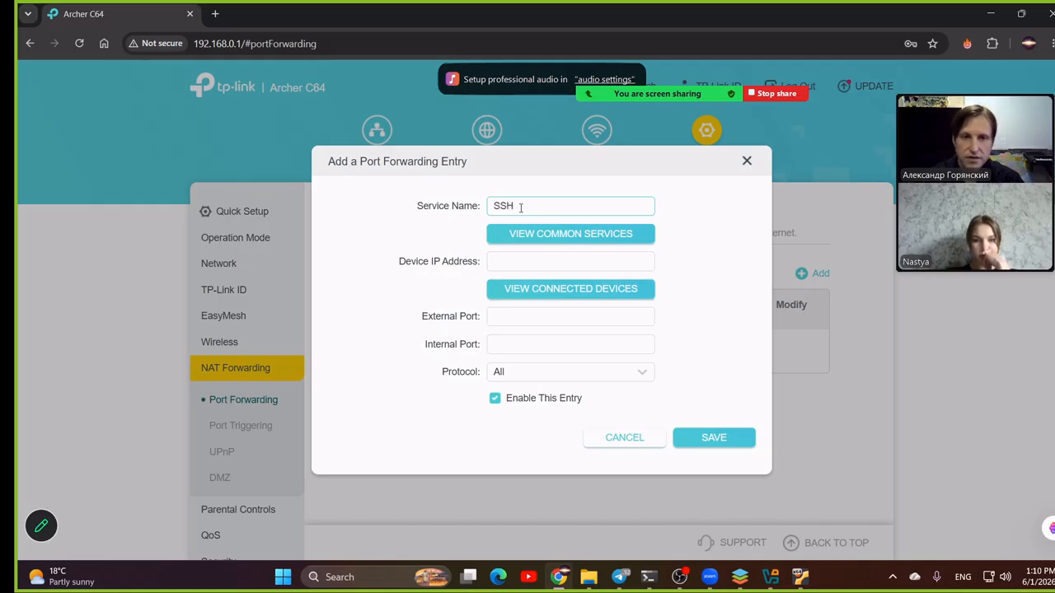
{"action": "left_click", "coordinate": [514, 258]}
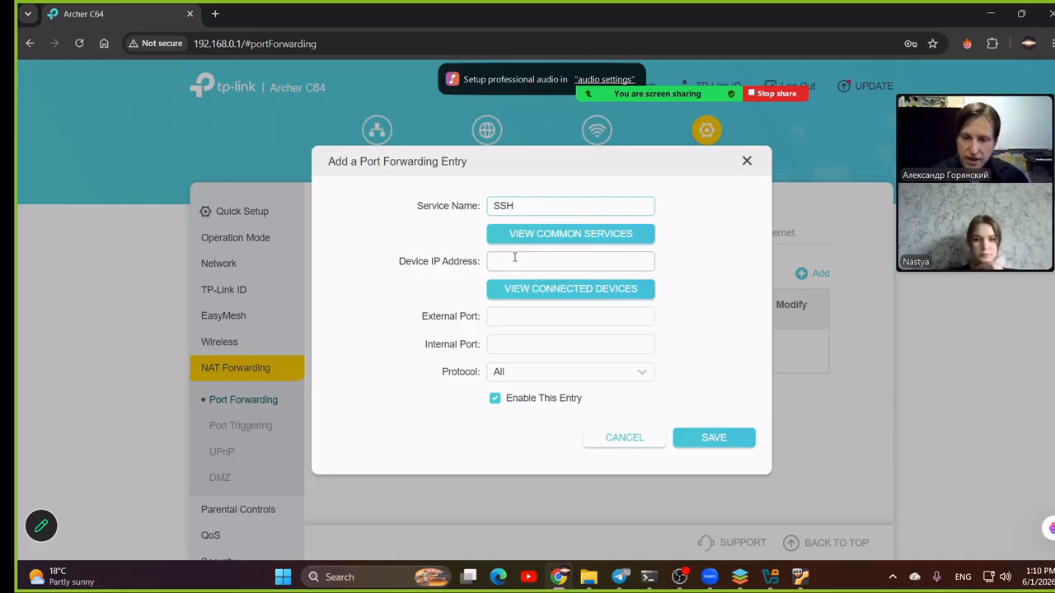
- Check the IP addresses in the two open command prompt windows and in the server virtual machine's console
{"action": "mouse_move", "coordinate": [658, 579]}
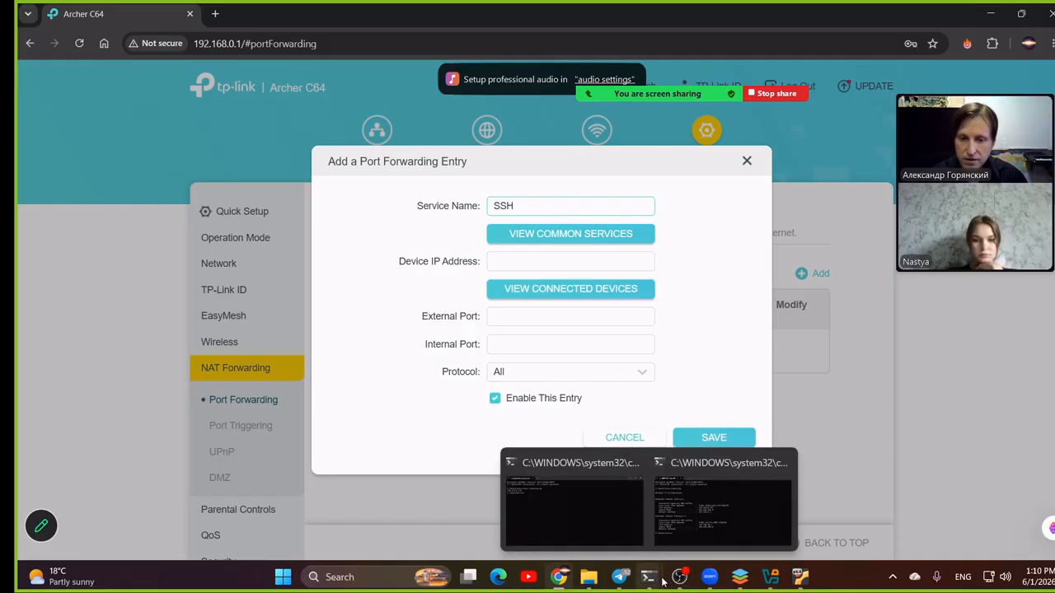
{"action": "left_click", "coordinate": [684, 547]}
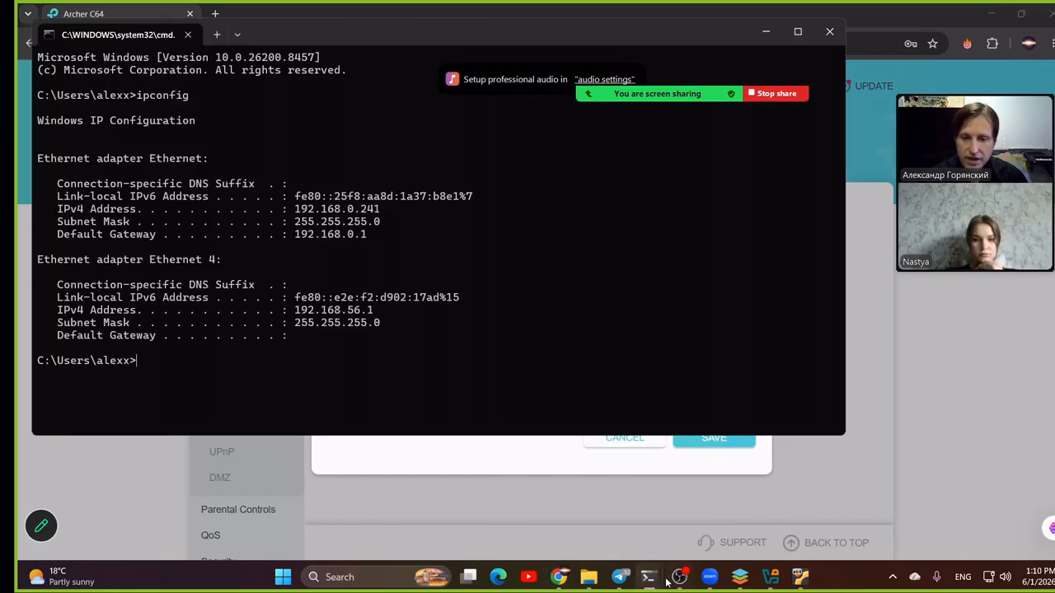
{"action": "mouse_move", "coordinate": [650, 577]}
{"action": "left_click", "coordinate": [616, 529]}
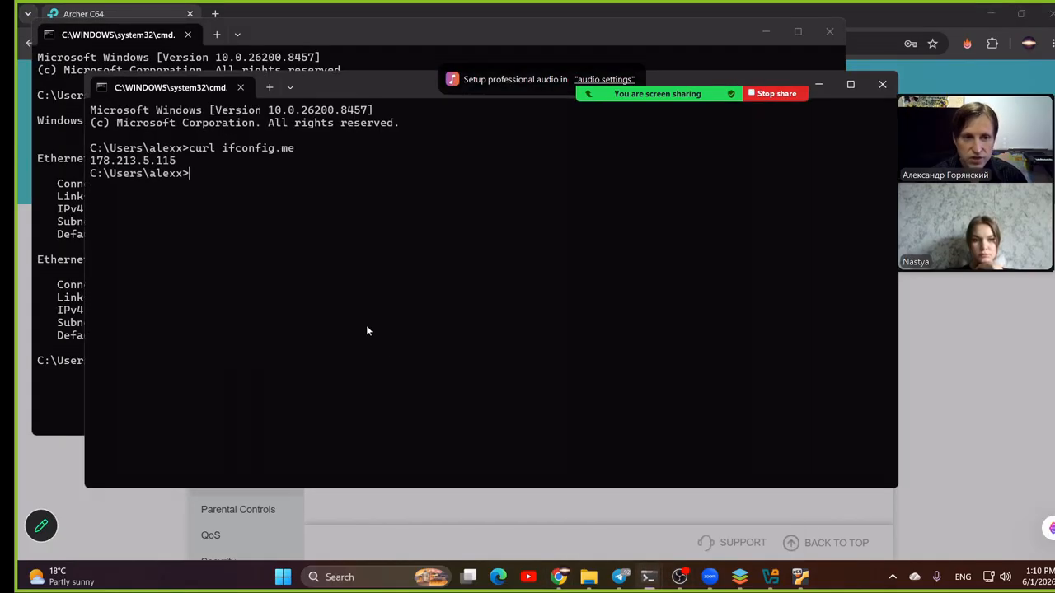
{"action": "left_click", "coordinate": [799, 578]}
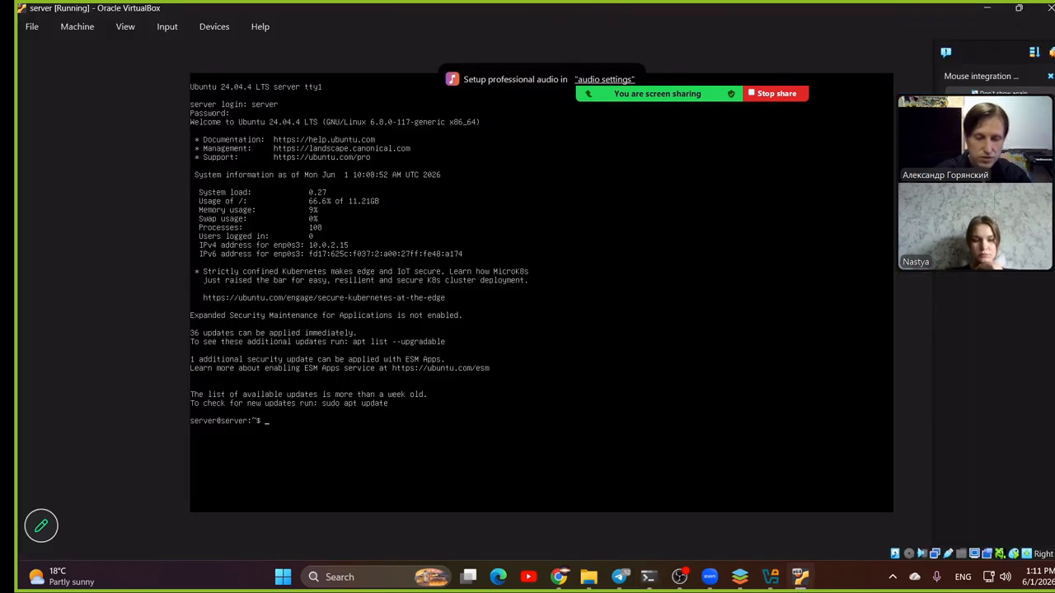
- Run ip addr in the server virtual machine's console to list its network interfaces and addresses
{"action": "type", "text": "i"}
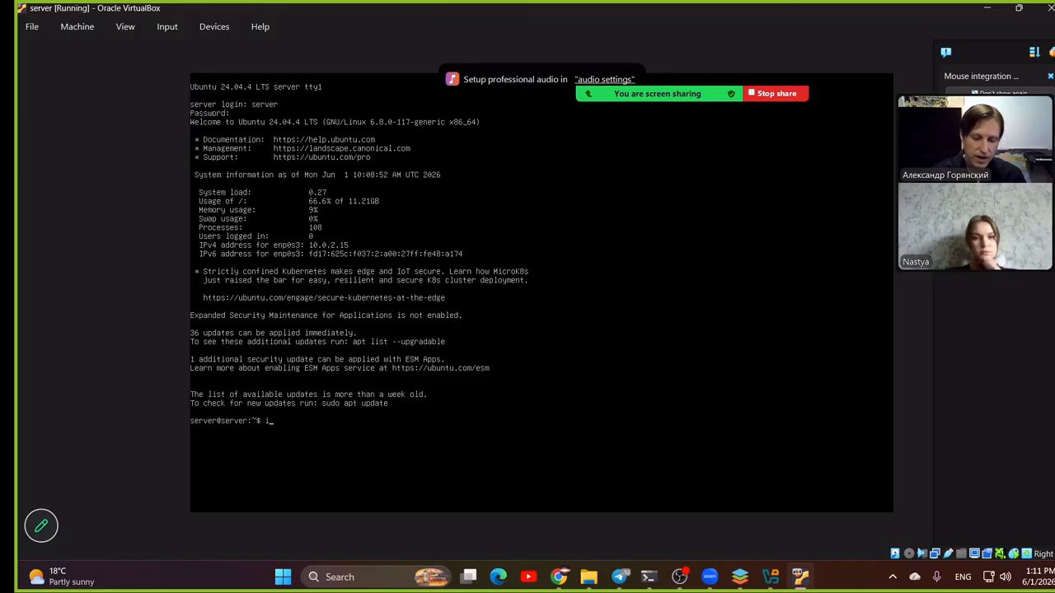
{"action": "type", "text": "p ad"}
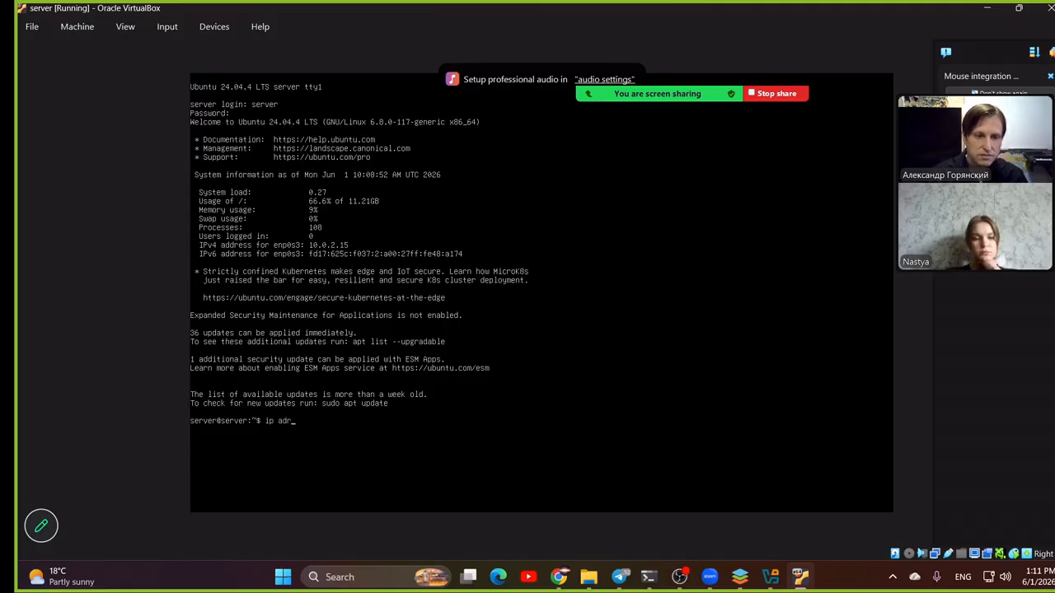
{"action": "type", "text": "dr"}
{"action": "key", "text": "Return"}
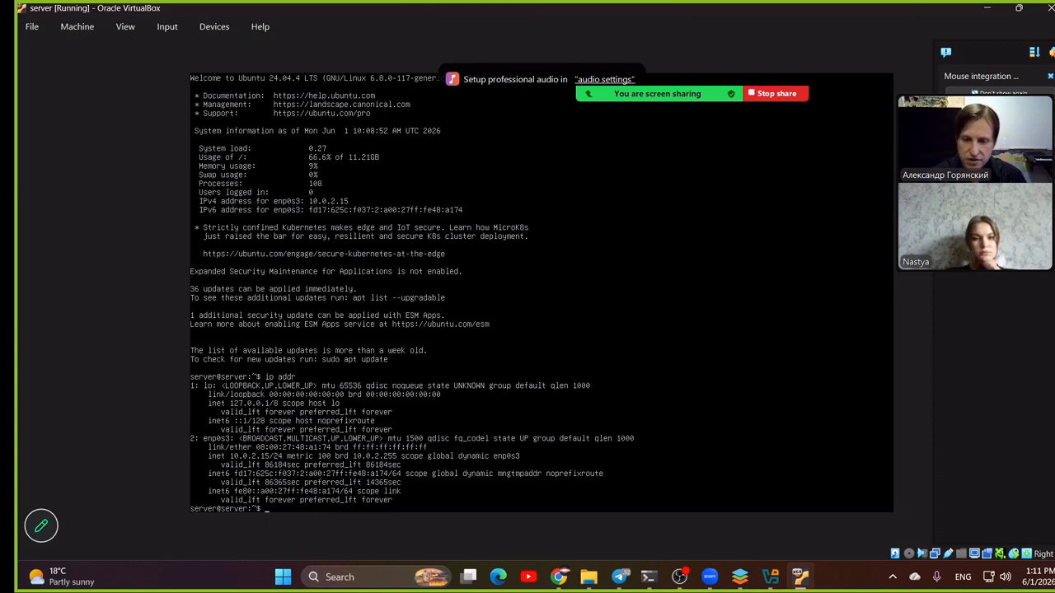
- Switch to VirtualBox Manager and attach the server virtual machine's network Adapter 1 to Bridged Adapter
{"action": "mouse_move", "coordinate": [770, 577]}
{"action": "left_click", "coordinate": [771, 503]}
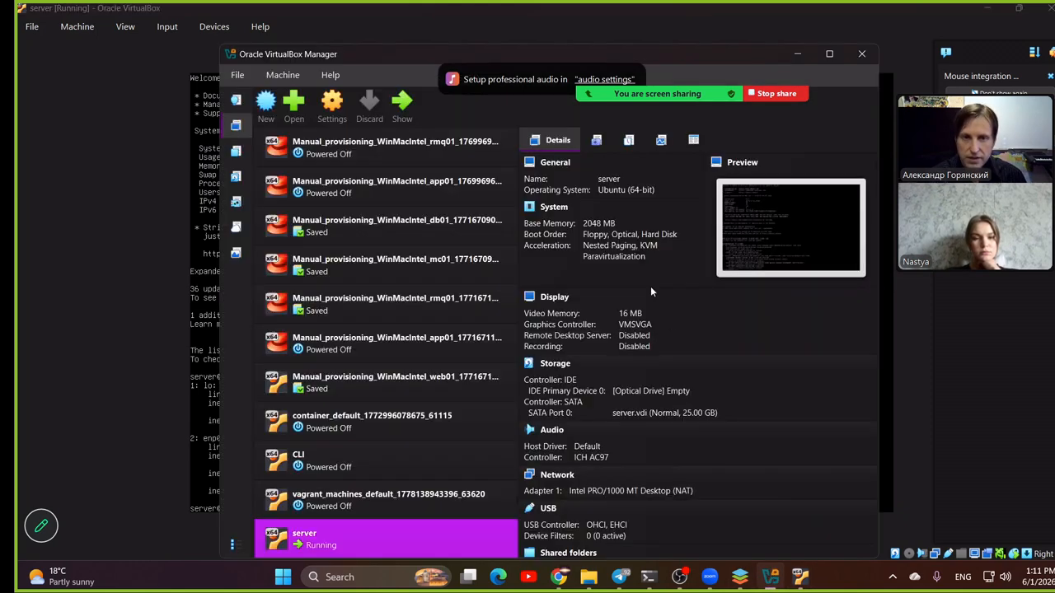
{"action": "left_click", "coordinate": [330, 116]}
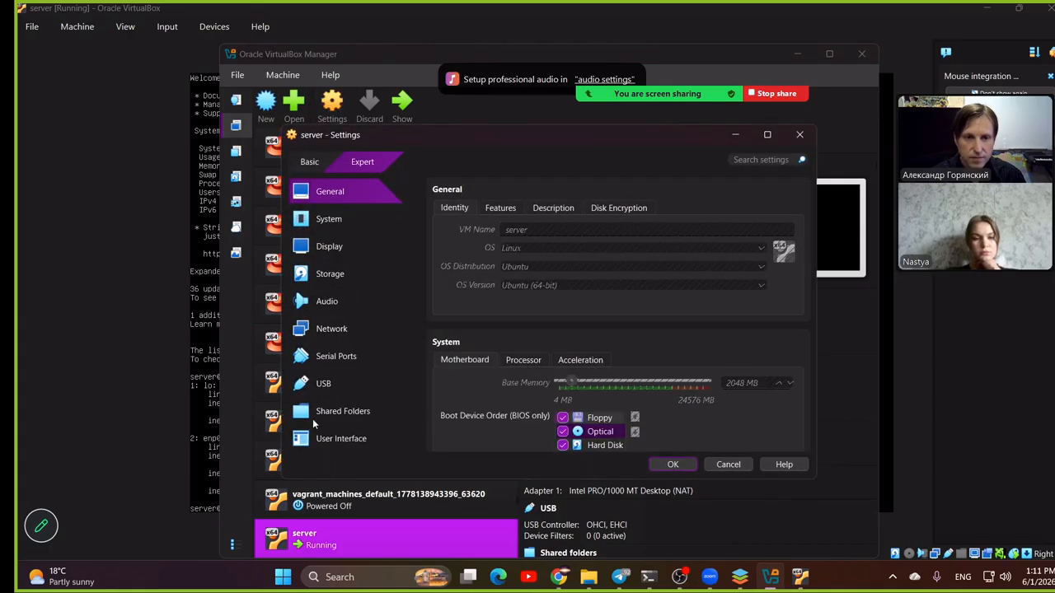
{"action": "left_click", "coordinate": [330, 330]}
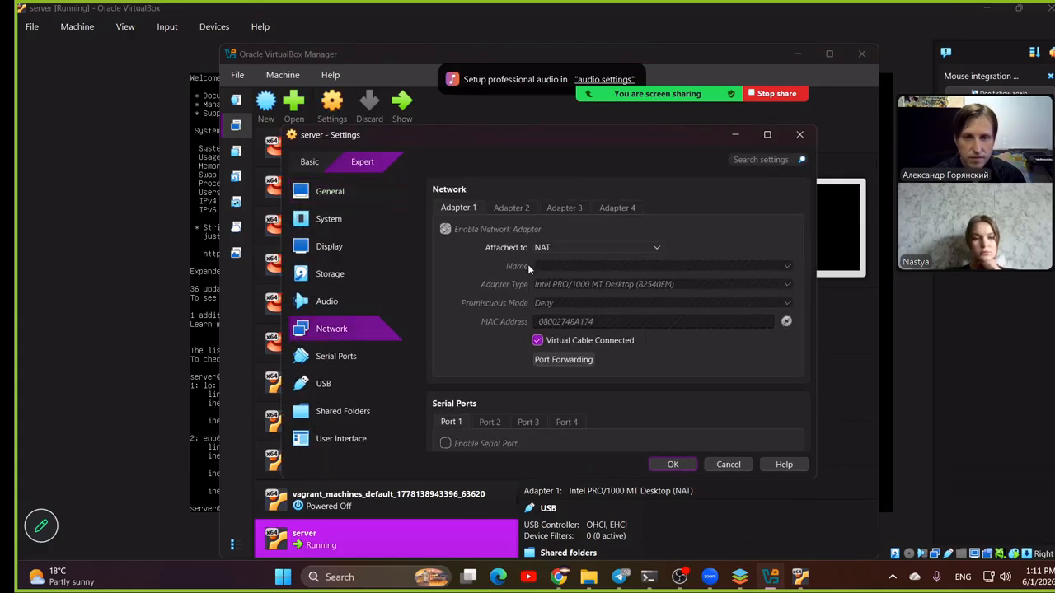
{"action": "left_click", "coordinate": [595, 247]}
{"action": "left_click", "coordinate": [600, 268]}
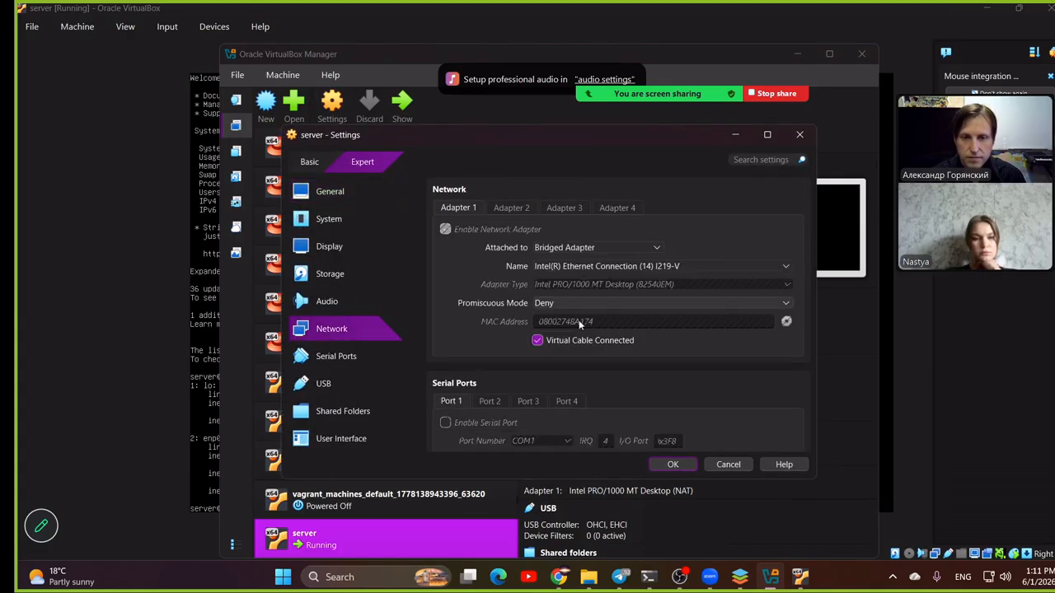
{"action": "left_click", "coordinate": [672, 465]}
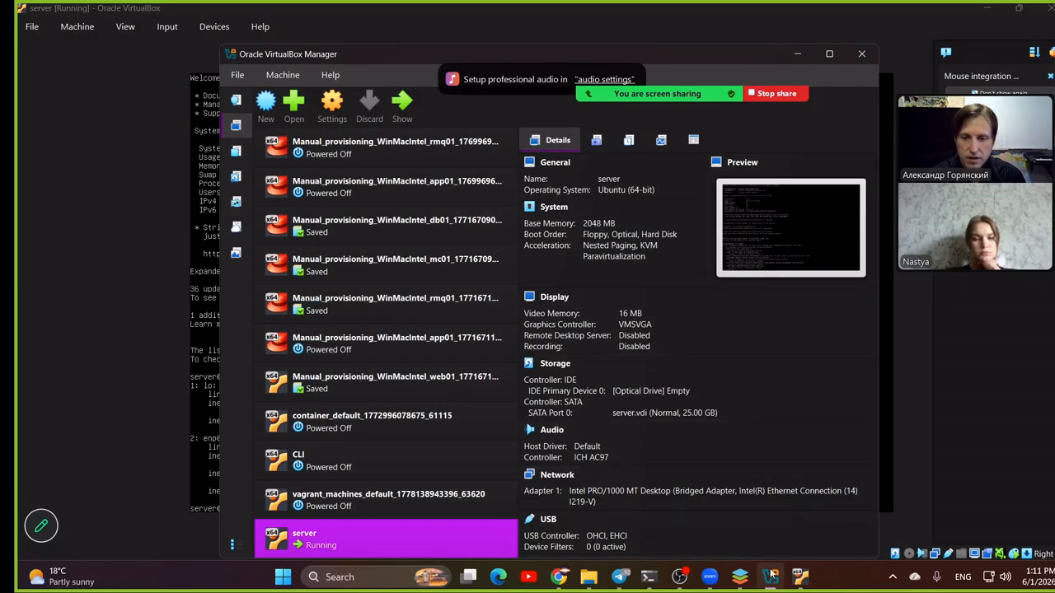
- Return to the server virtual machine's console and run ip addr again to check its address on the bridged network
{"action": "left_click", "coordinate": [970, 509]}
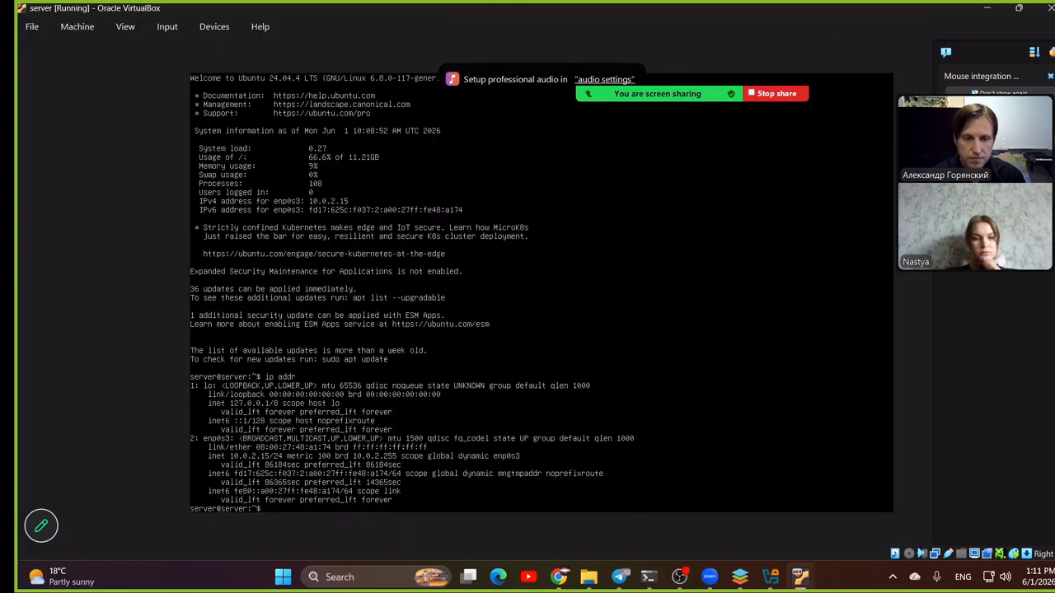
{"action": "type", "text": "ip addr"}
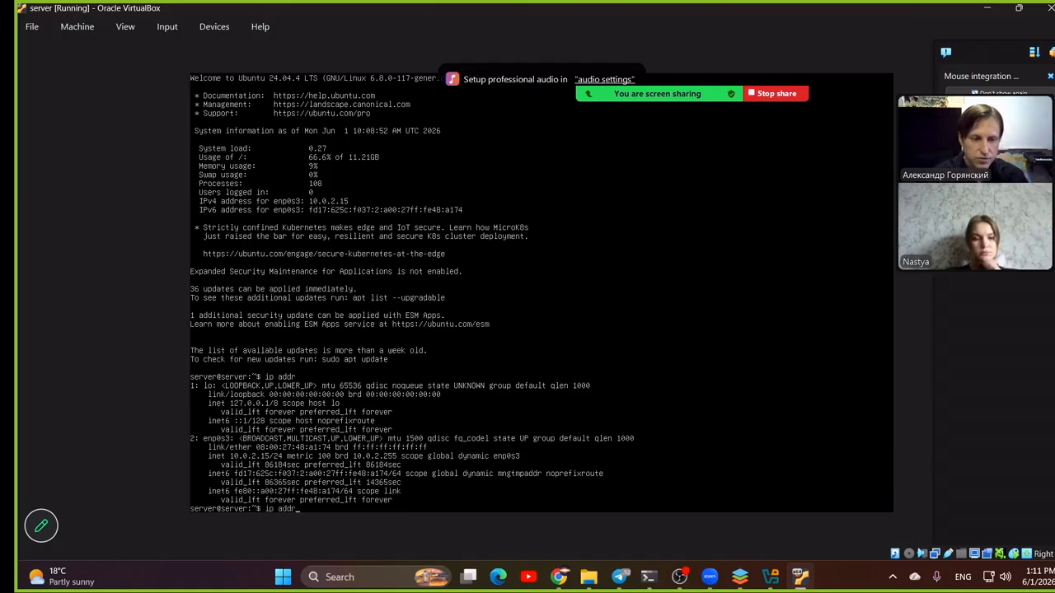
{"action": "key", "text": "Return"}
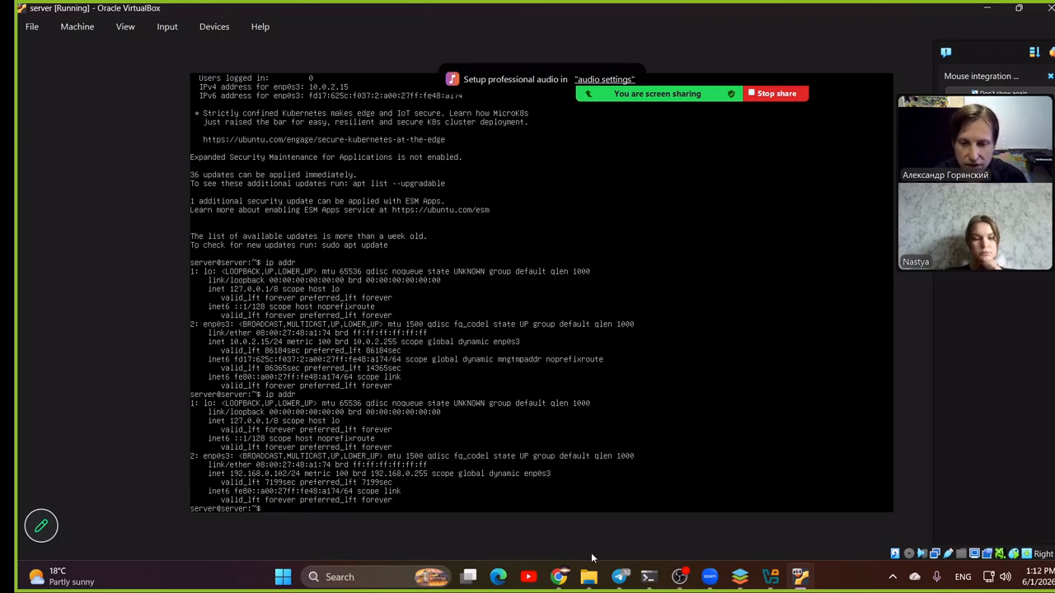
- Switch to Chrome and enter 192.168.0.102 as the device IP address of the SSH port forwarding entry
{"action": "mouse_move", "coordinate": [564, 575]}
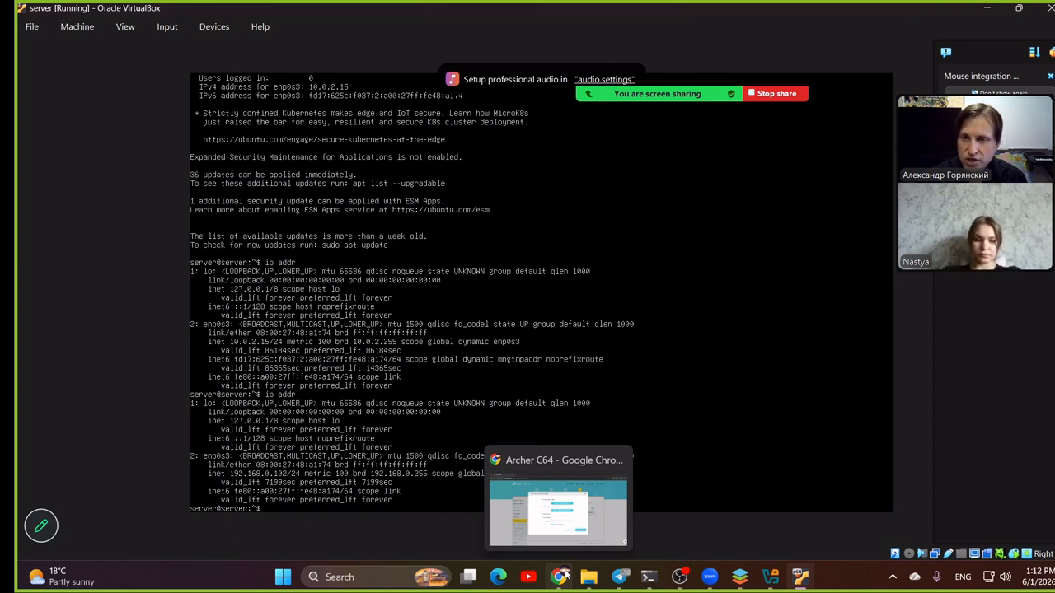
{"action": "left_click", "coordinate": [560, 576]}
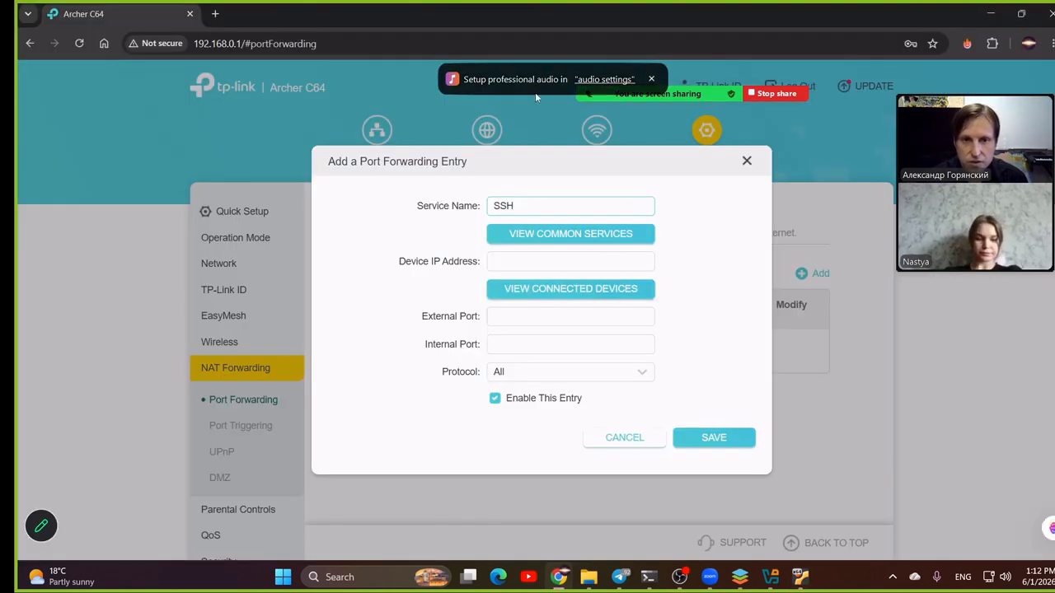
{"action": "left_click", "coordinate": [510, 255]}
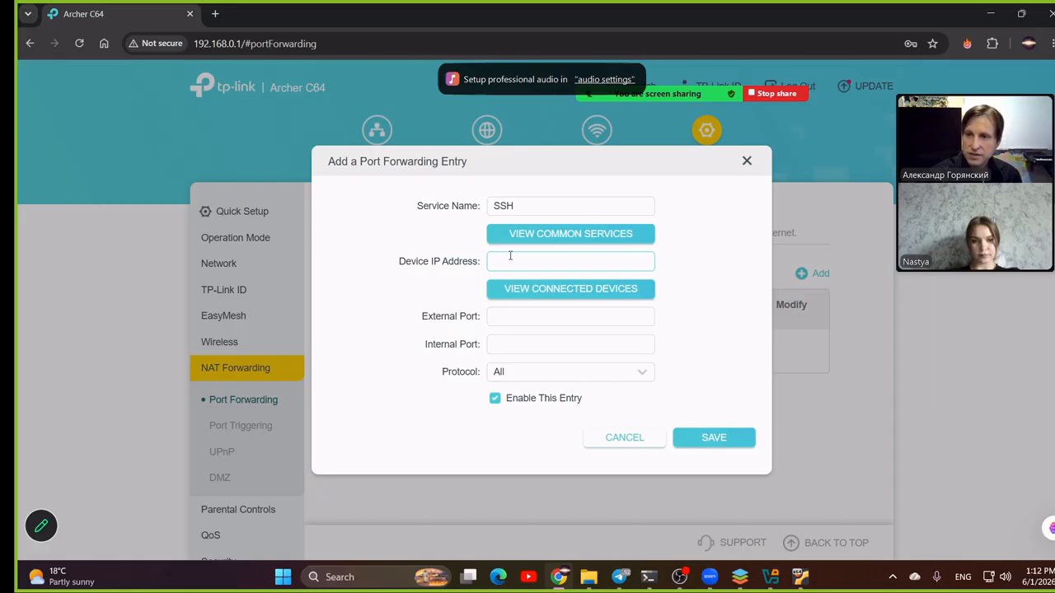
{"action": "type", "text": "192"}
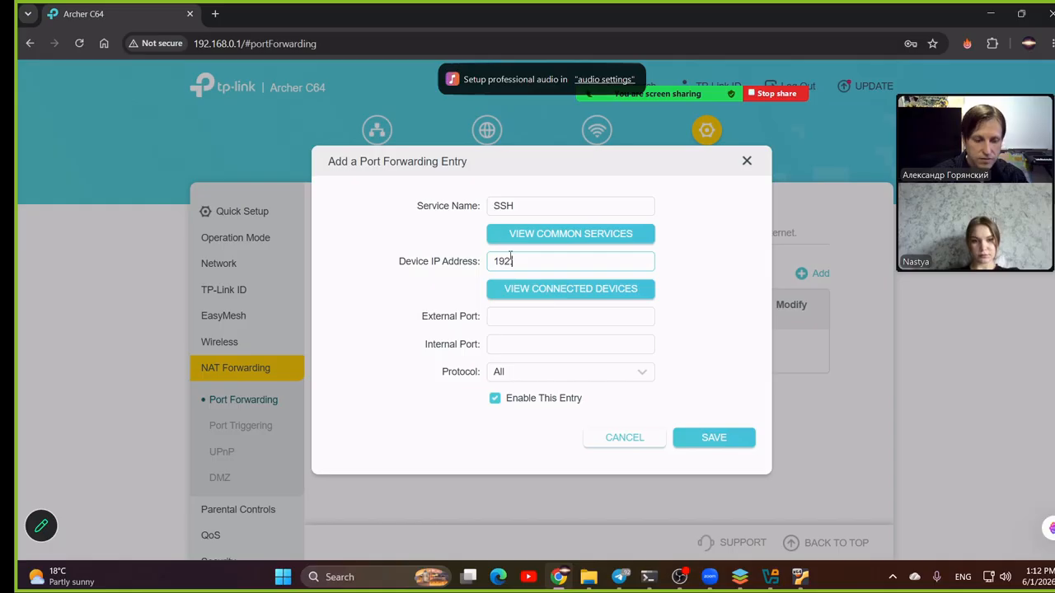
{"action": "type", "text": ".168."}
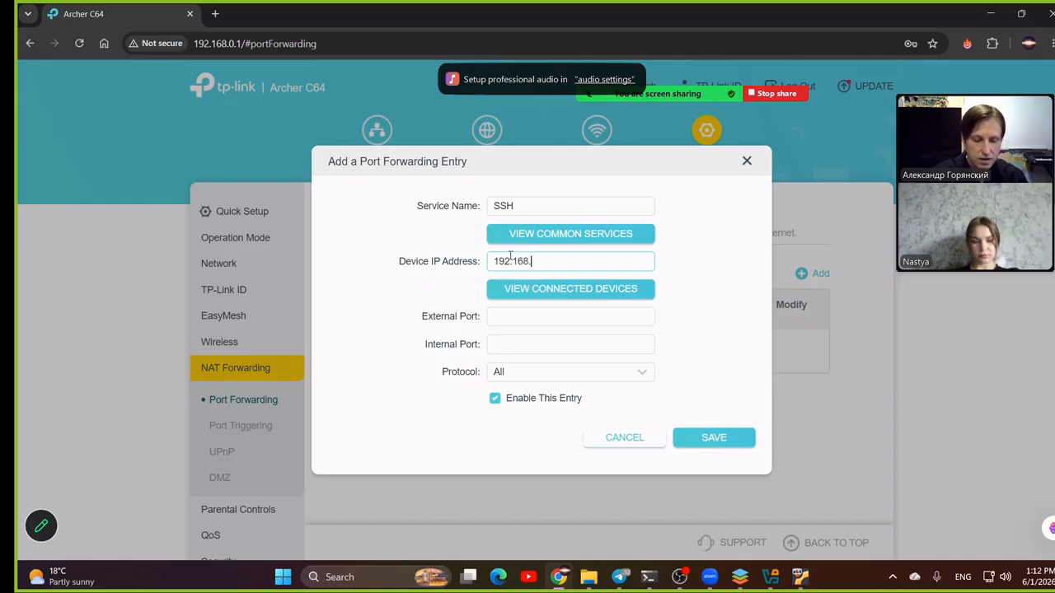
{"action": "type", "text": "1"}
{"action": "type", "text": "0"}
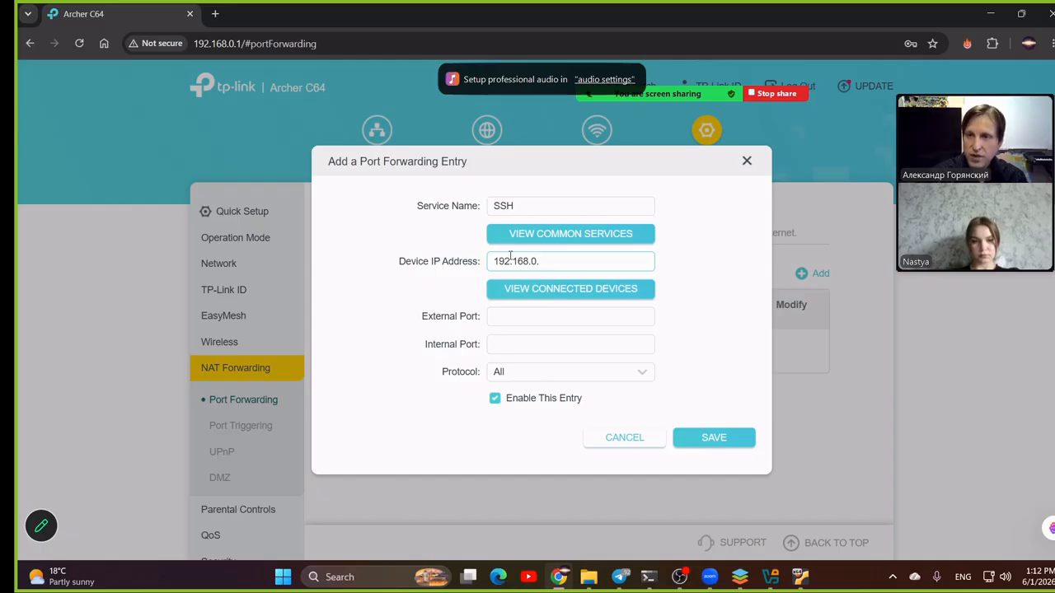
{"action": "type", "text": ".102"}
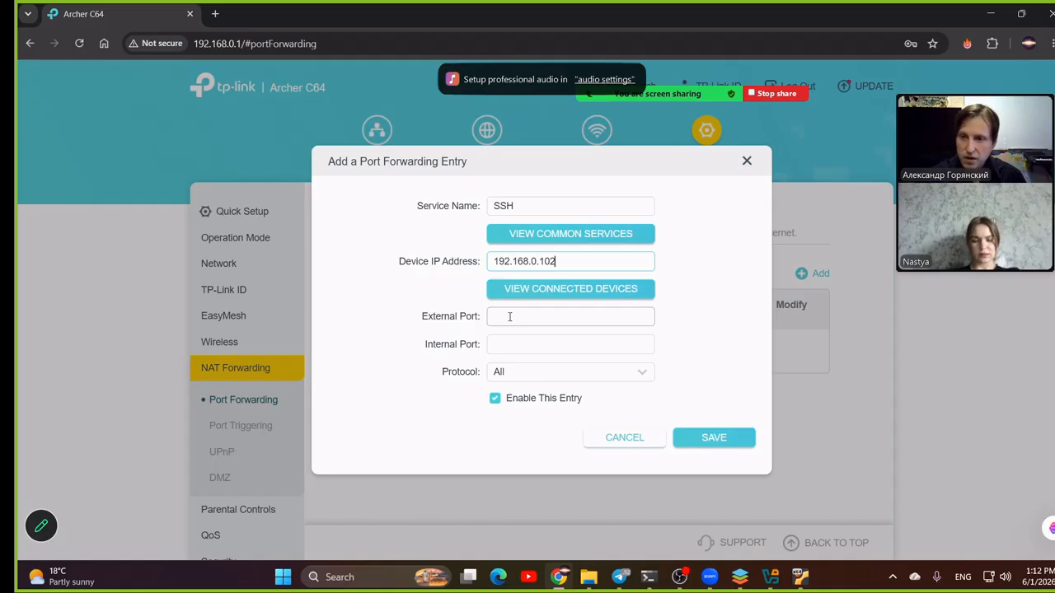
- Set the SSH entry's external port to 3334 and internal port to 22, and close the entry form without saving
{"action": "left_click", "coordinate": [511, 317]}
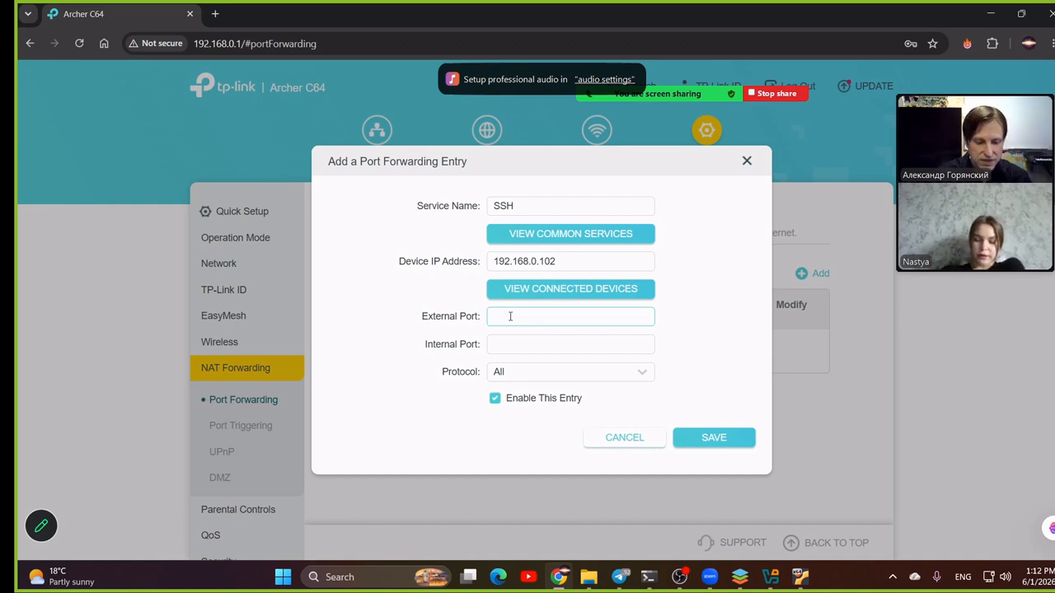
{"action": "type", "text": "3333"}
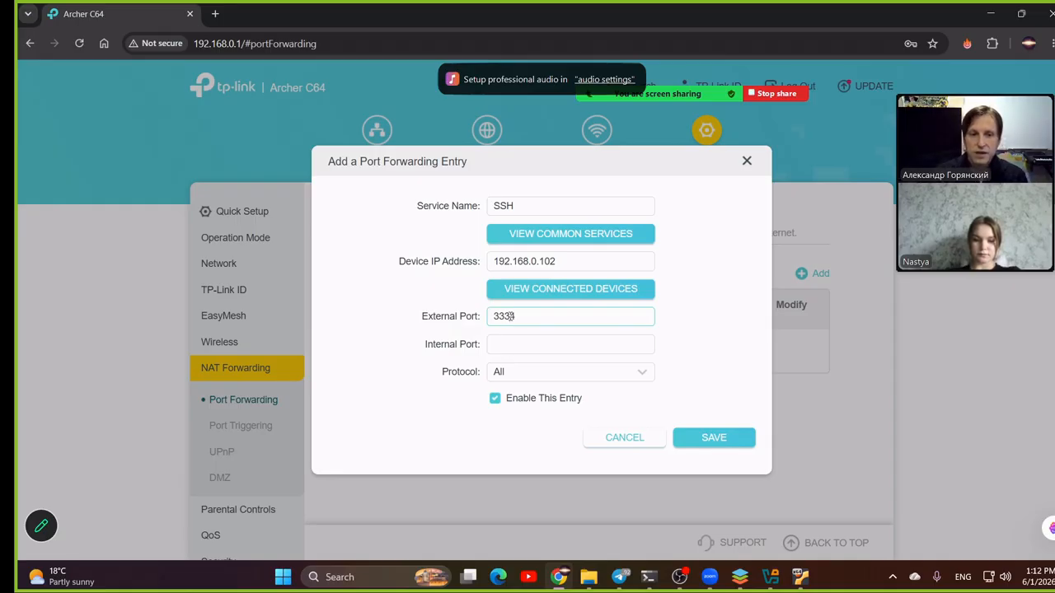
{"action": "left_click", "coordinate": [498, 346]}
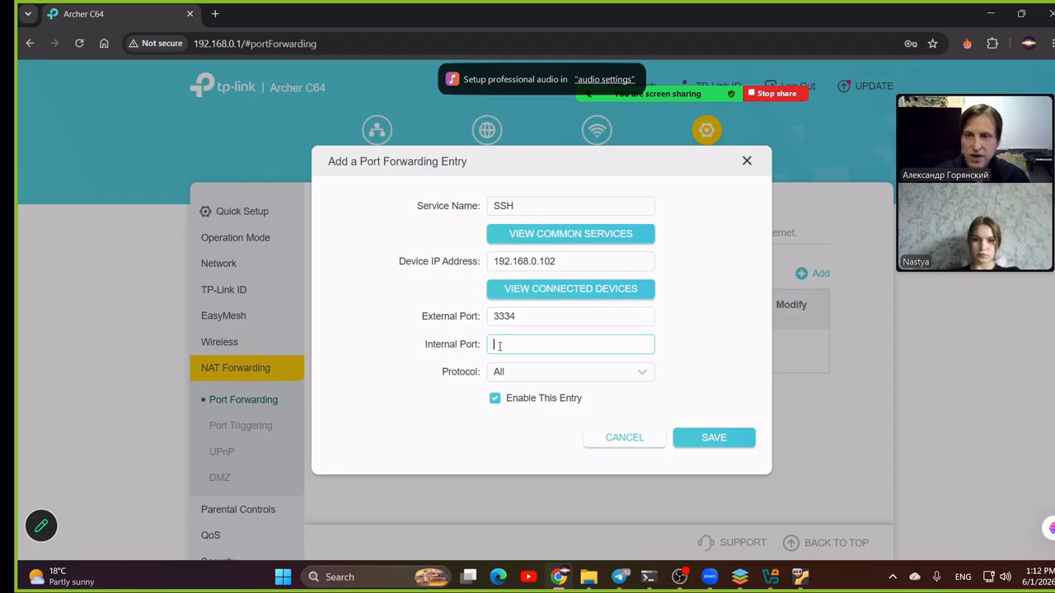
{"action": "type", "text": "22"}
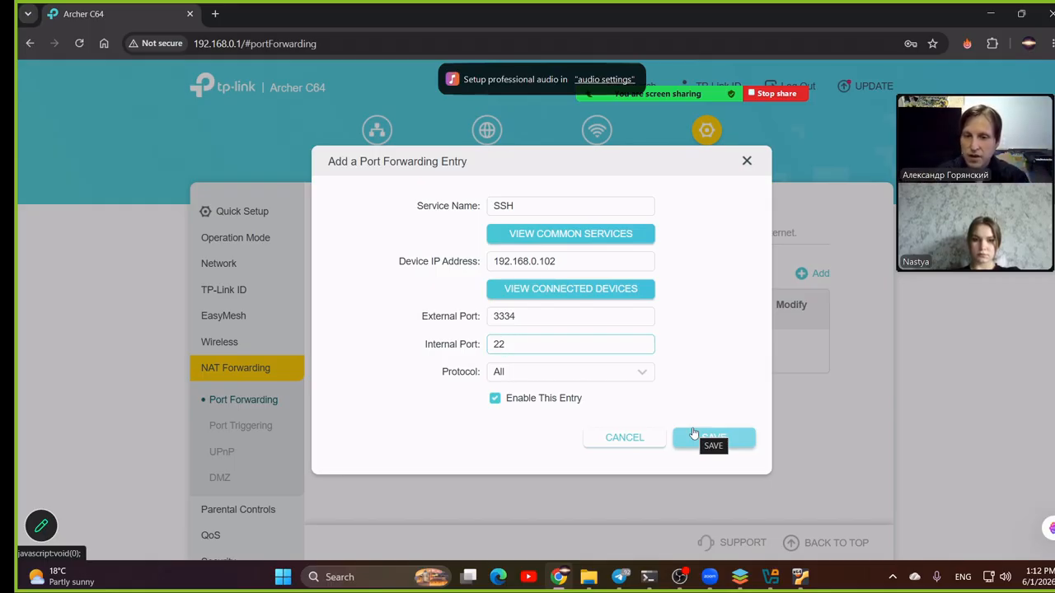
{"action": "left_click", "coordinate": [747, 162]}
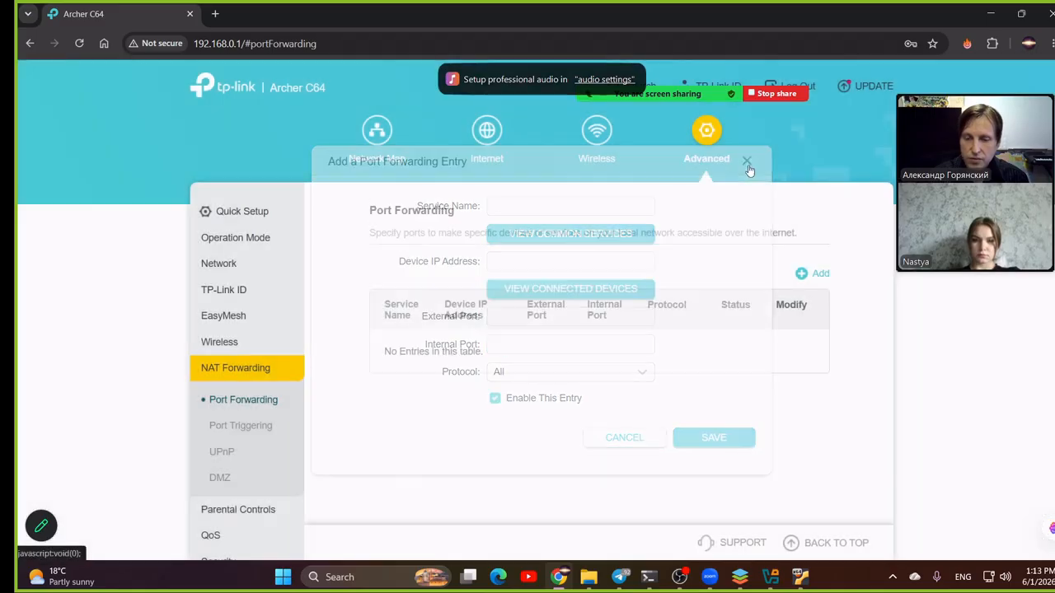
- Switch to ONLYOFFICE to review the lesson plan, glancing at the server virtual machine's details in VirtualBox Manager
{"action": "mouse_move", "coordinate": [777, 587]}
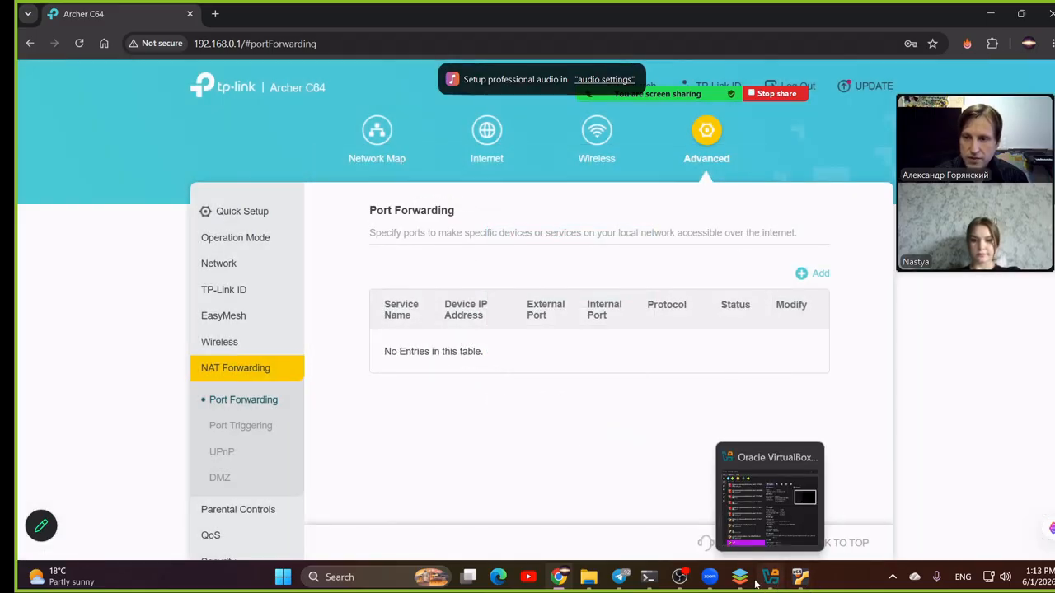
{"action": "left_click", "coordinate": [740, 579]}
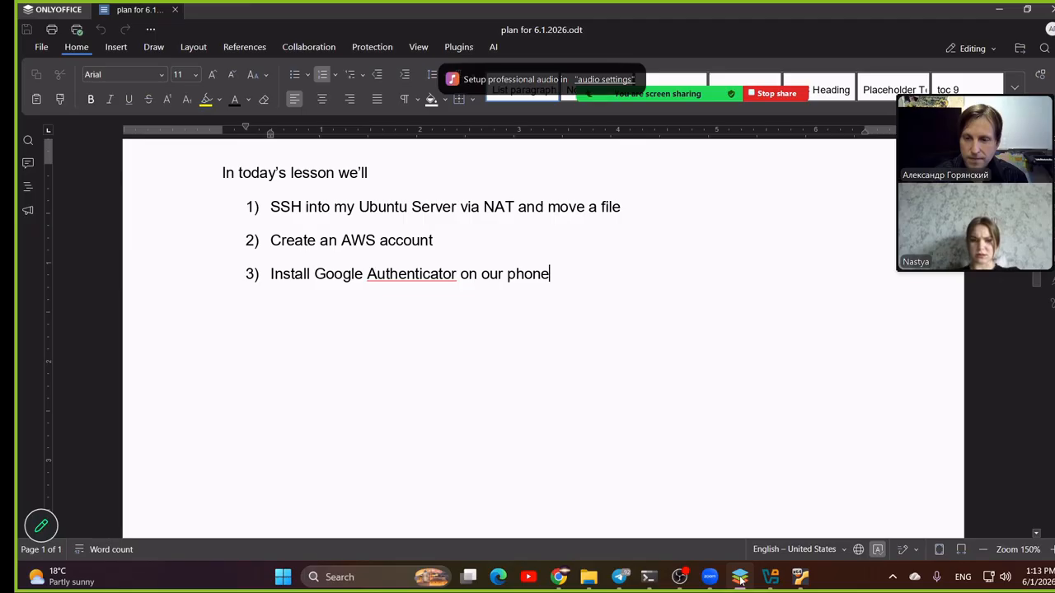
{"action": "left_click", "coordinate": [770, 577]}
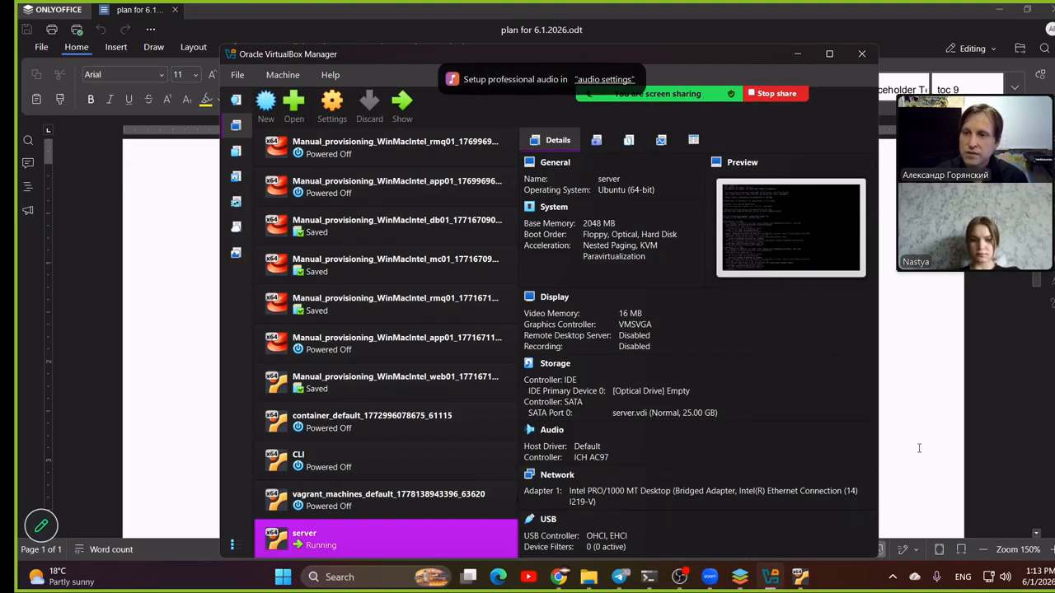
{"action": "left_click", "coordinate": [955, 378]}
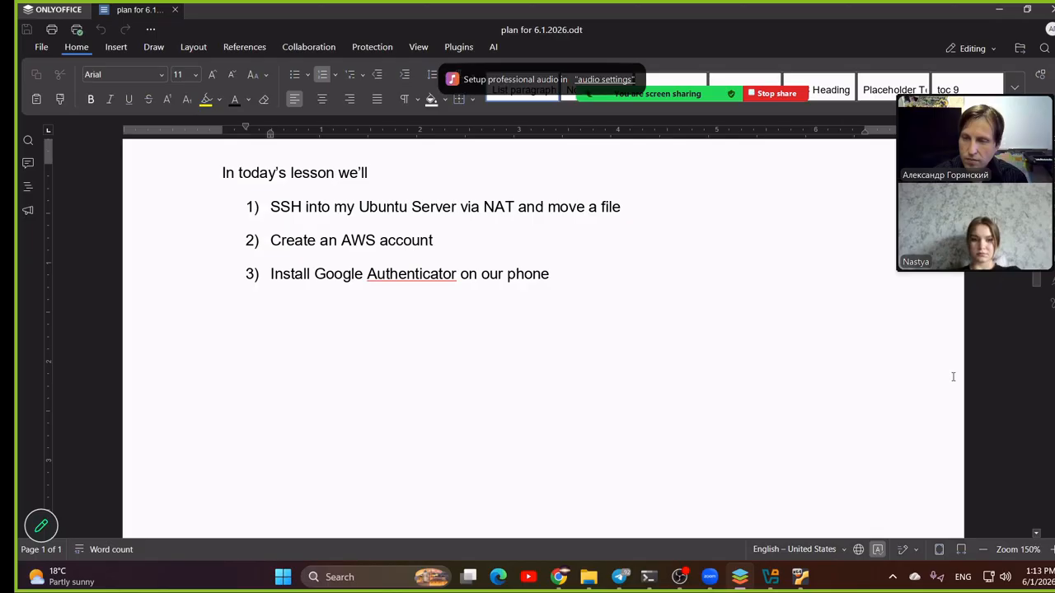
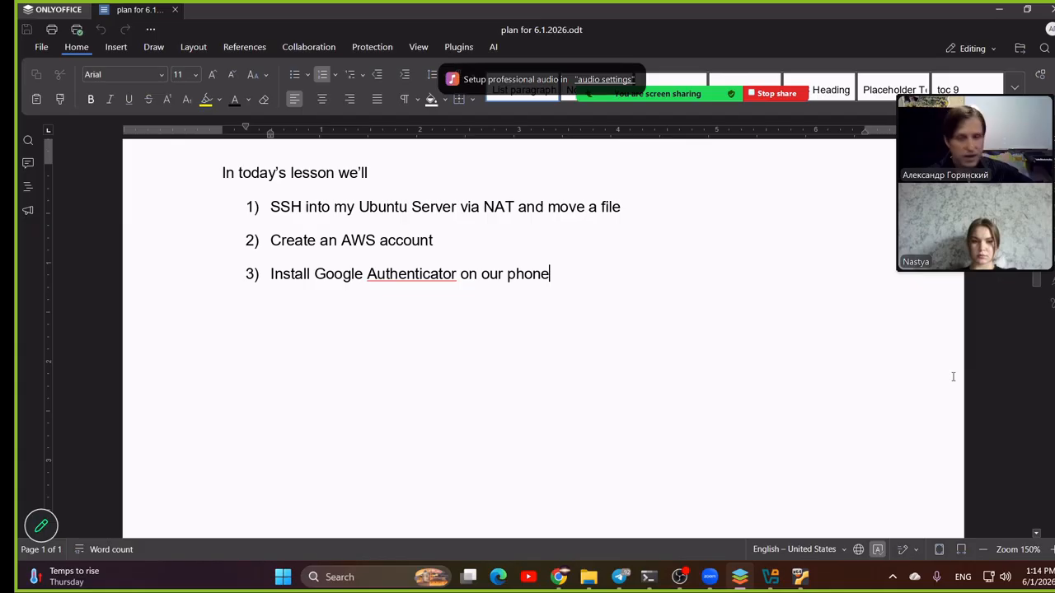
- Switch to Chrome to review the device IP address and port fields of a blank port forwarding entry, and close it unsaved
{"action": "left_click", "coordinate": [559, 577]}
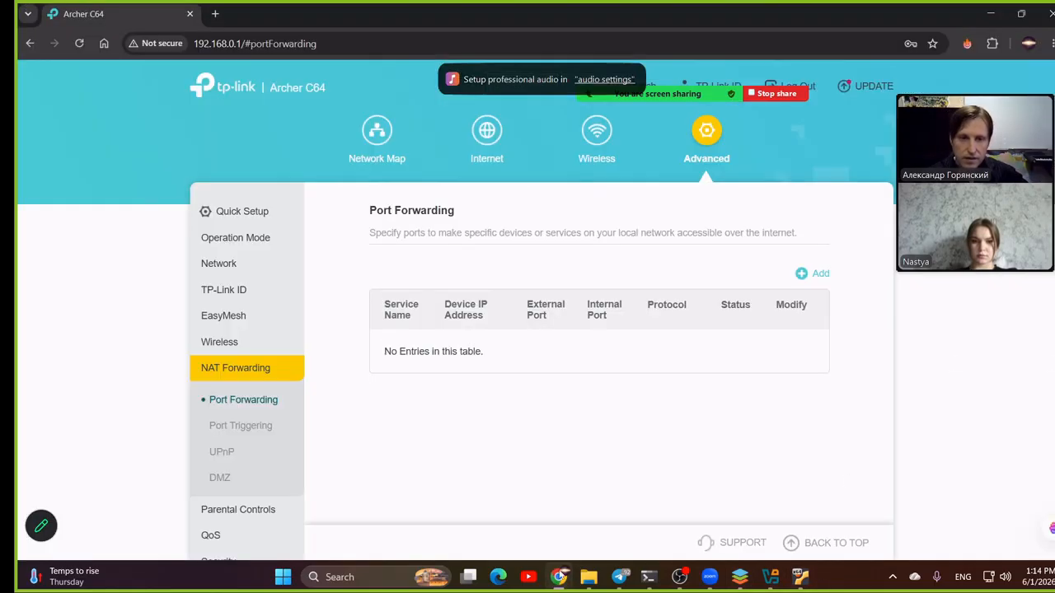
{"action": "left_click", "coordinate": [815, 274]}
{"action": "left_click", "coordinate": [500, 261]}
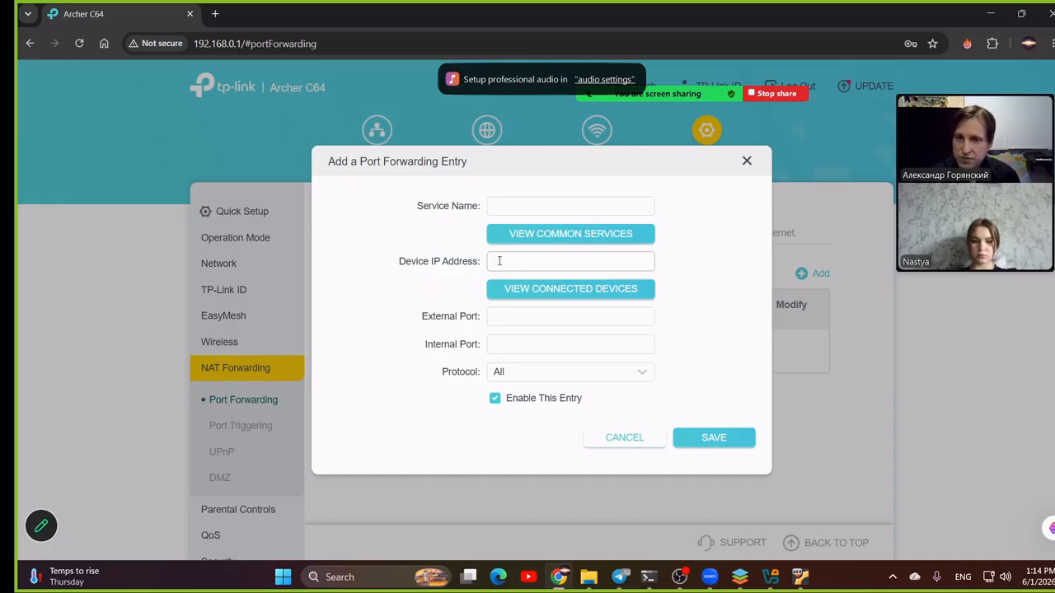
{"action": "left_click", "coordinate": [494, 320]}
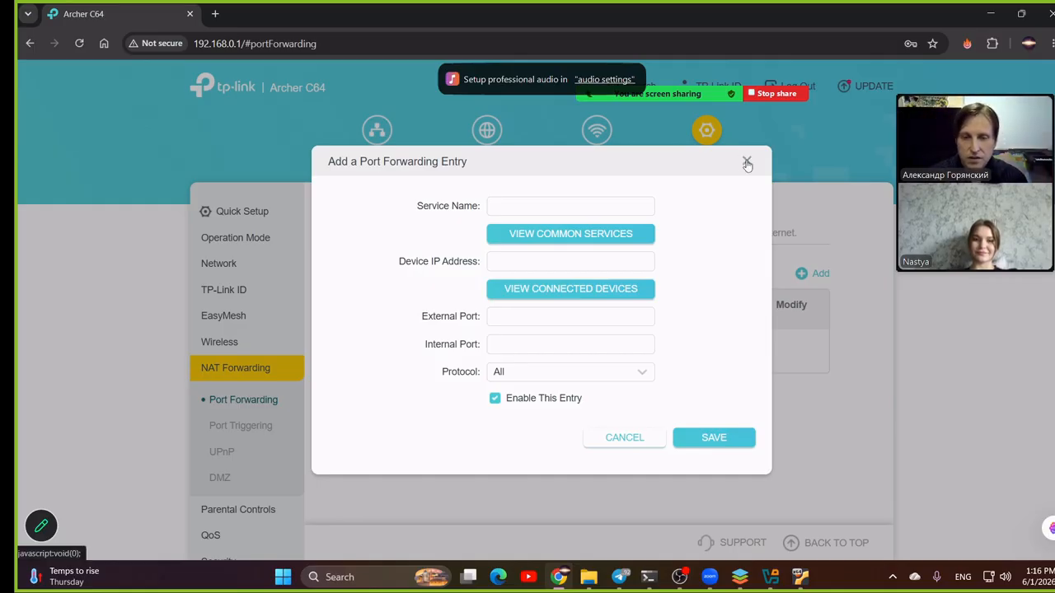
{"action": "left_click", "coordinate": [745, 162]}
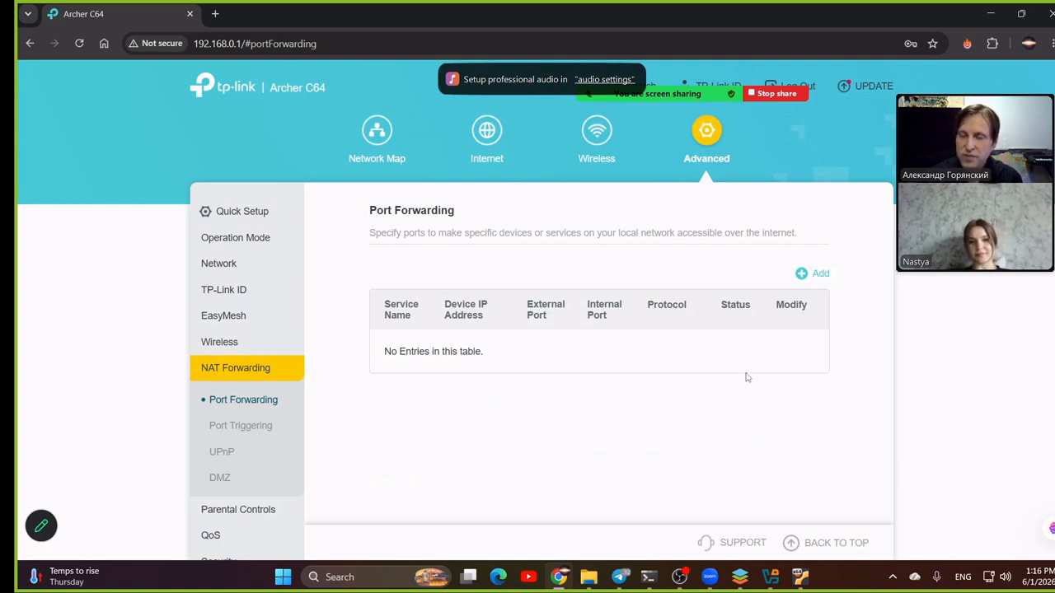
- Switch to VirtualBox Manager and set Adapter 1 of the server virtual machine to NAT, saving the settings
{"action": "left_click", "coordinate": [771, 577]}
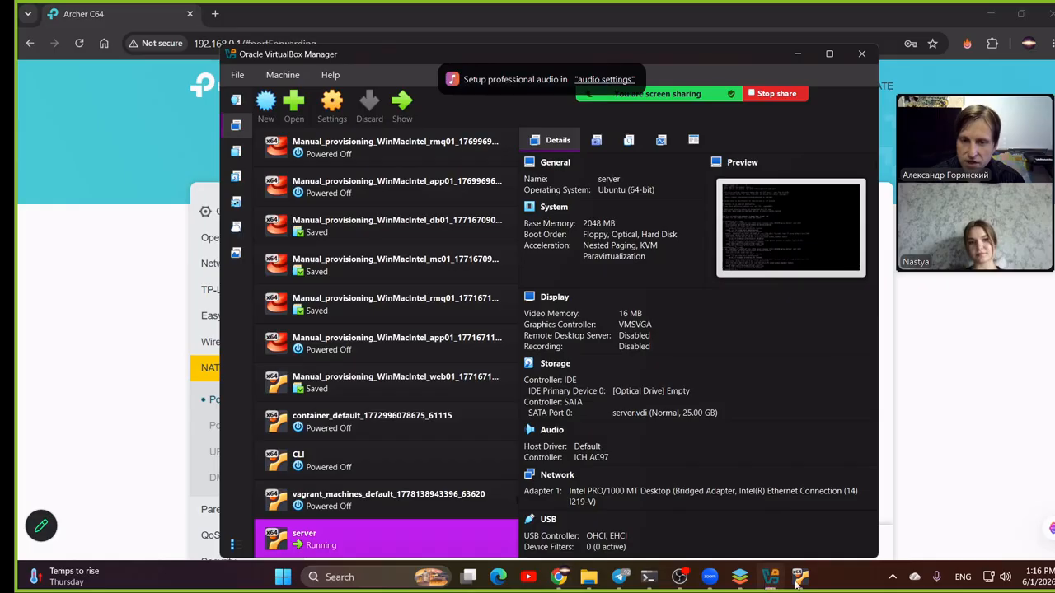
{"action": "left_click", "coordinate": [799, 579]}
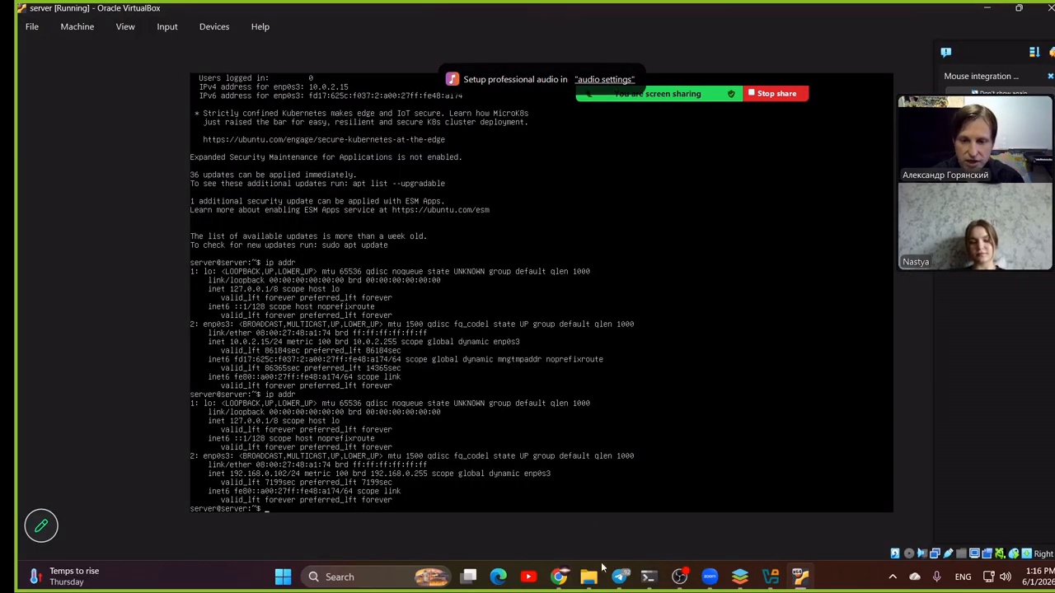
{"action": "left_click", "coordinate": [771, 577]}
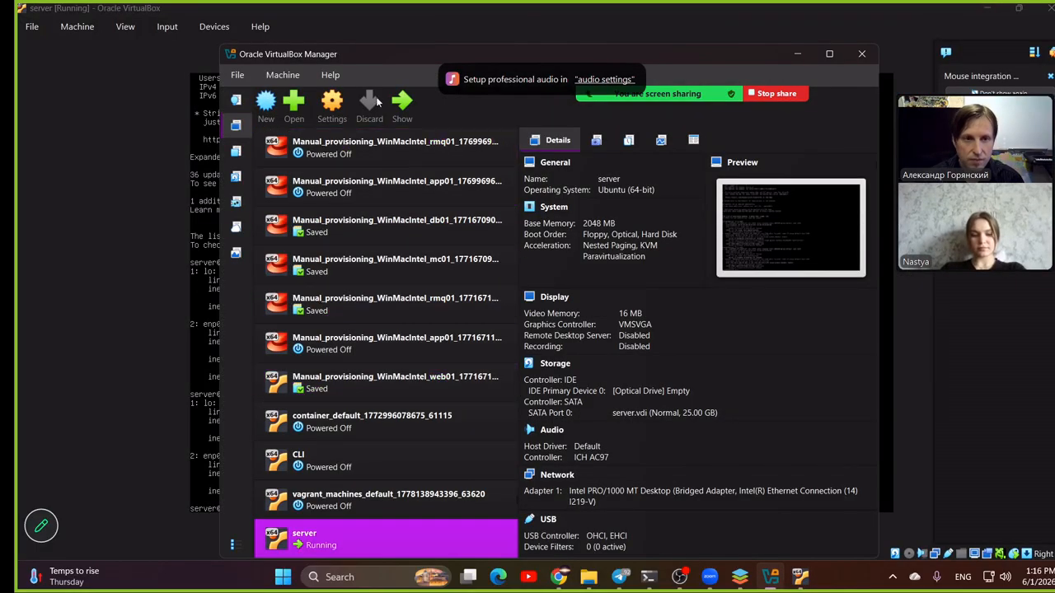
{"action": "left_click", "coordinate": [332, 103]}
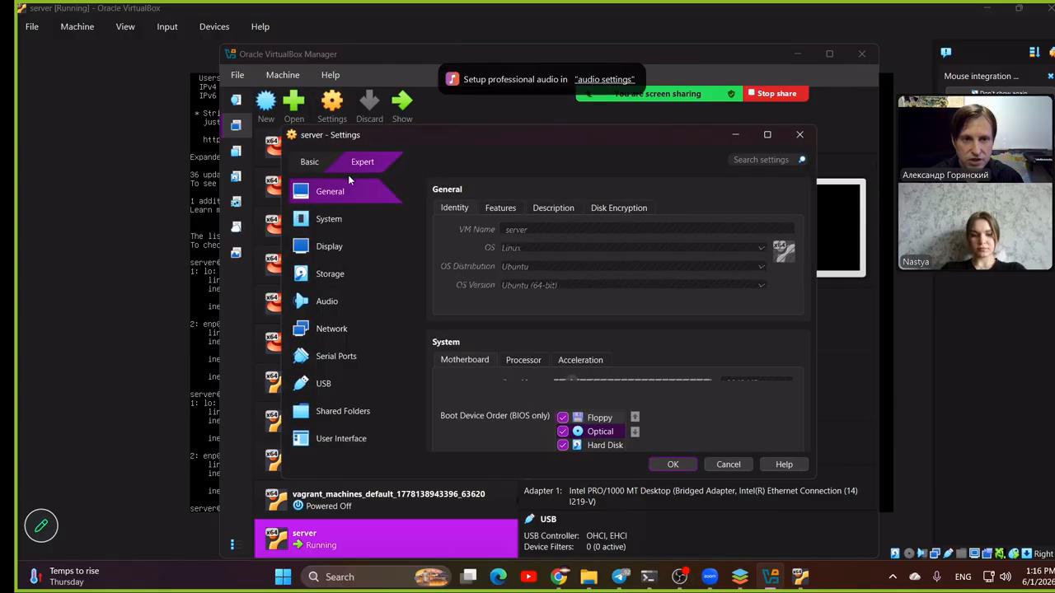
{"action": "left_click", "coordinate": [331, 334]}
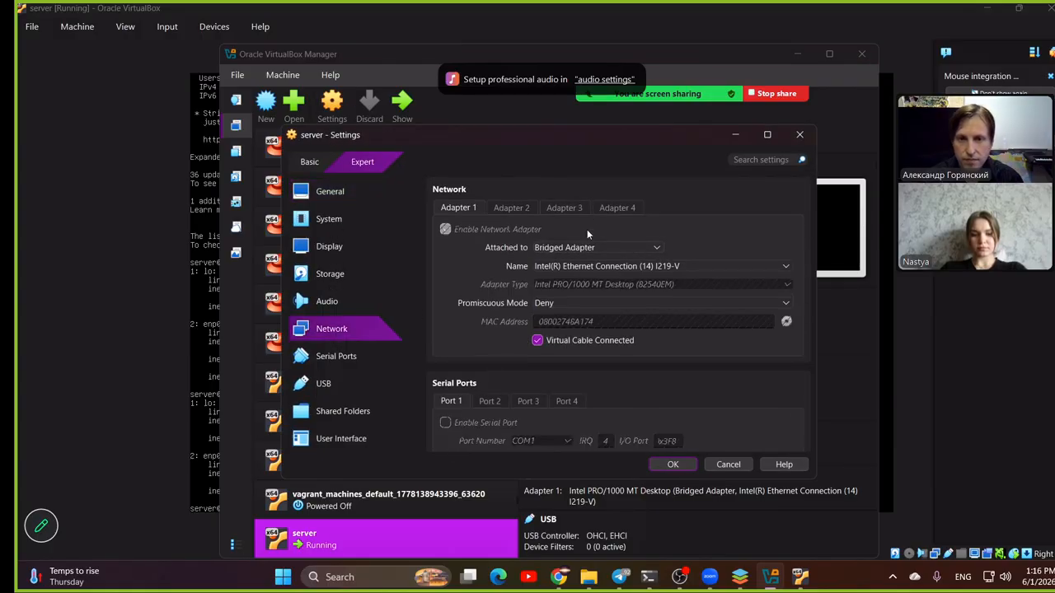
{"action": "left_click", "coordinate": [601, 246]}
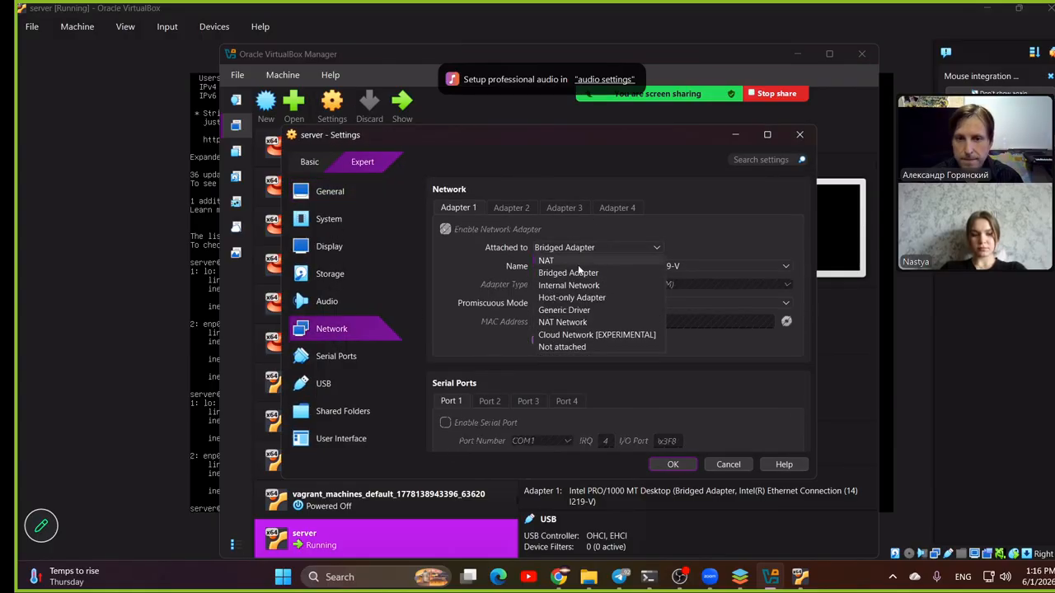
{"action": "left_click", "coordinate": [569, 260]}
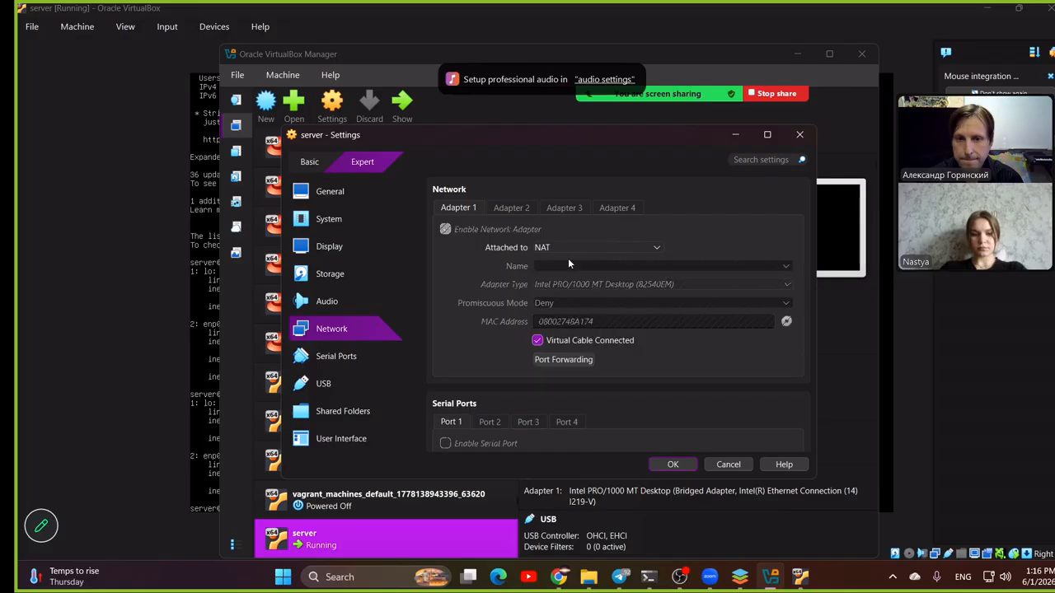
{"action": "left_click", "coordinate": [673, 468]}
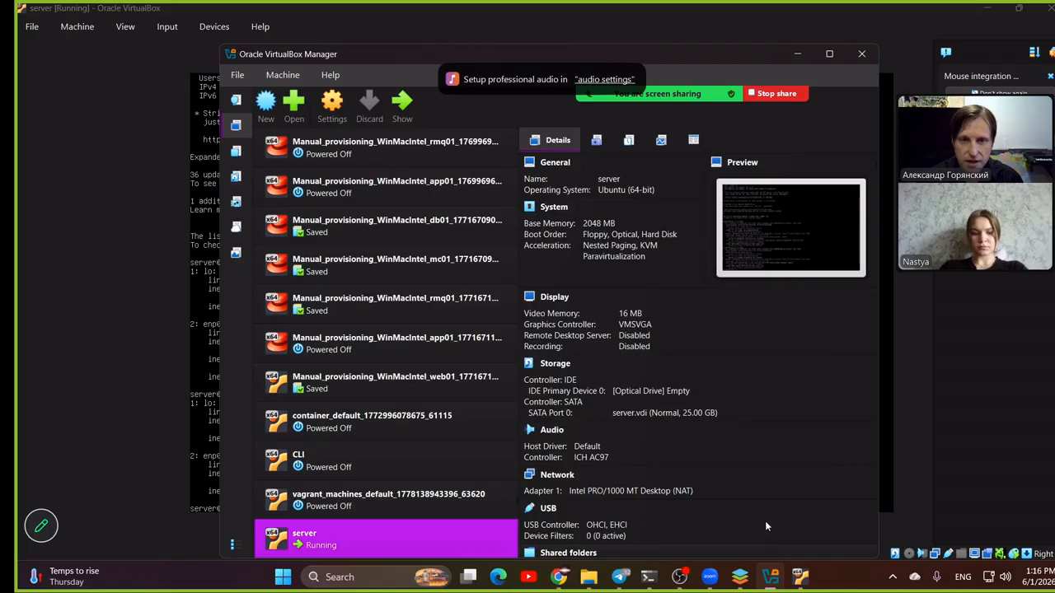
- Examine the server adapter's NAT port forwarding rules, and open the router's blank port forwarding form in Chrome for comparison
{"action": "left_click", "coordinate": [336, 121]}
{"action": "left_click", "coordinate": [334, 333]}
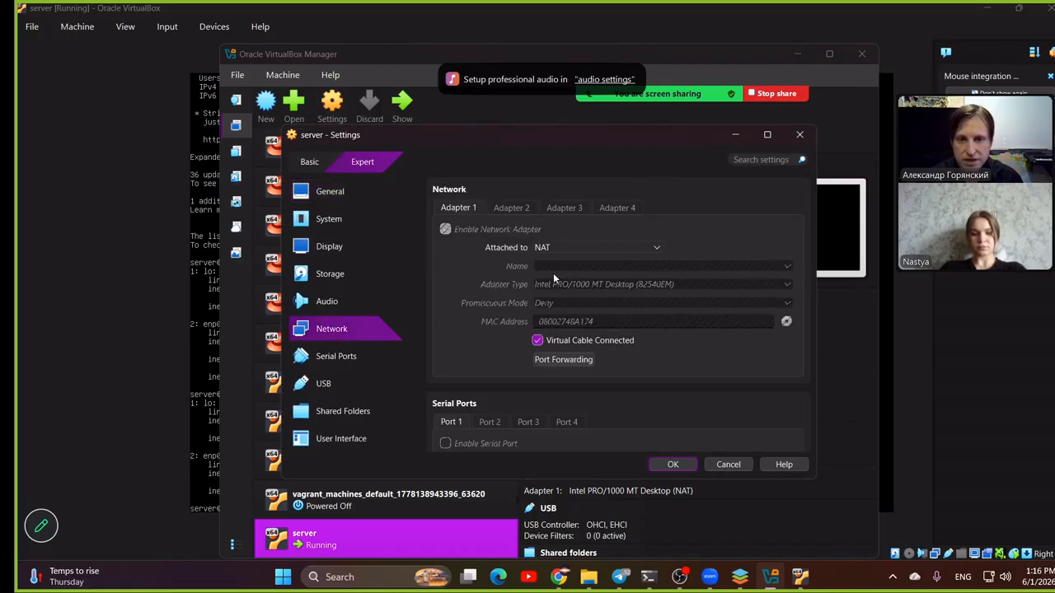
{"action": "left_click", "coordinate": [577, 359]}
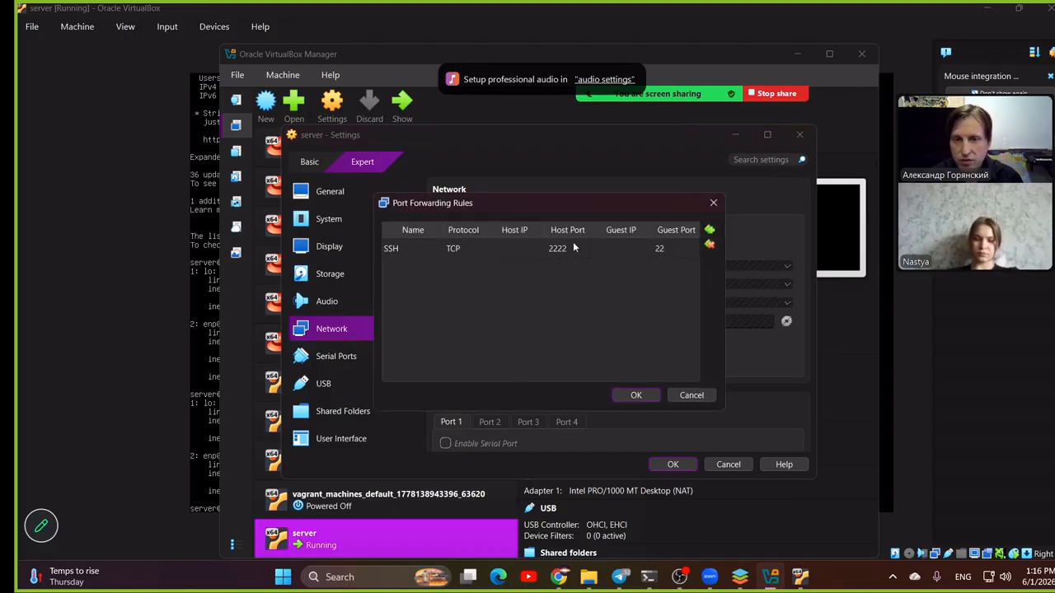
{"action": "left_click", "coordinate": [560, 577]}
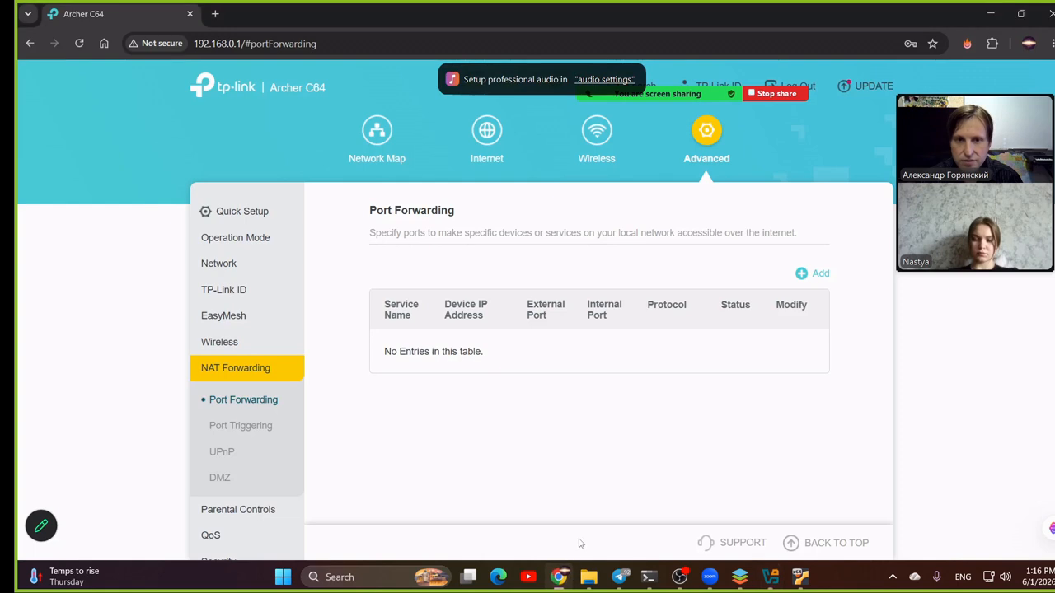
{"action": "left_click", "coordinate": [819, 275]}
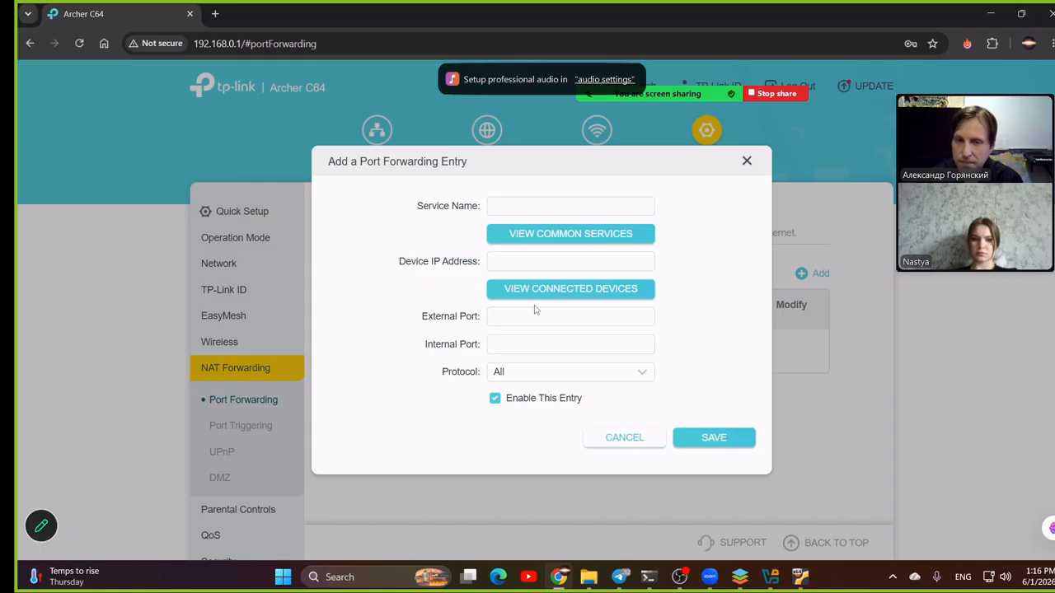
- Return to VirtualBox Manager and accept the SSH rule with host port 2222 and guest port 22, saving the server's settings
{"action": "left_click", "coordinate": [779, 581]}
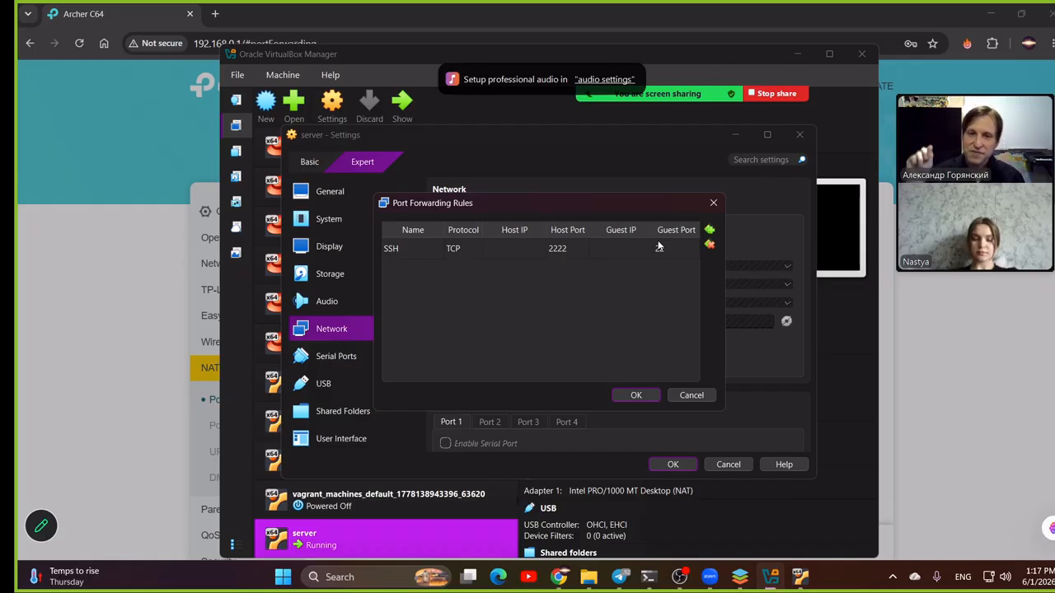
{"action": "type", "text": "22"}
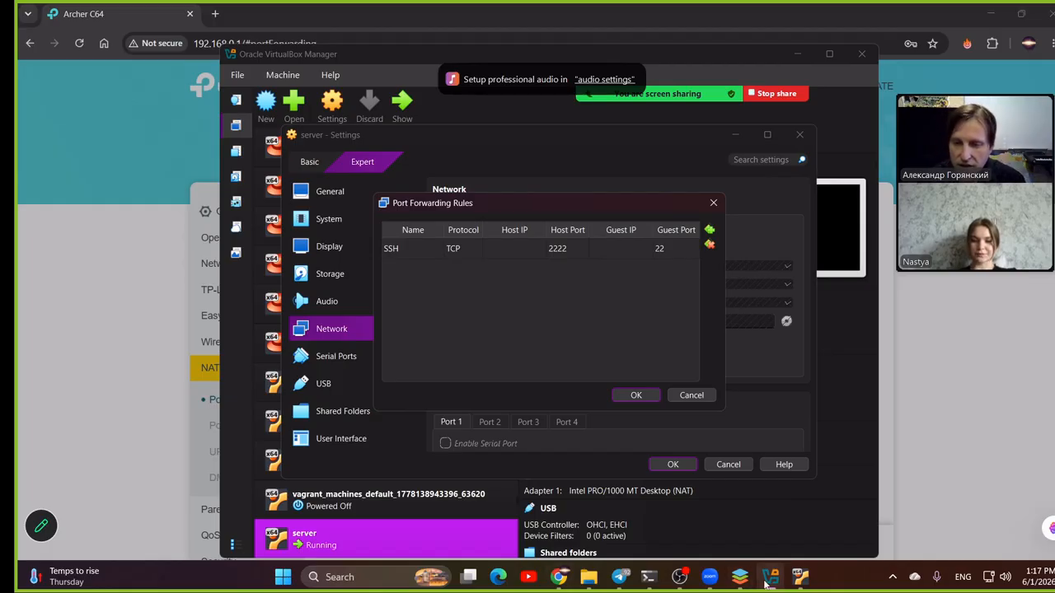
{"action": "mouse_move", "coordinate": [742, 583]}
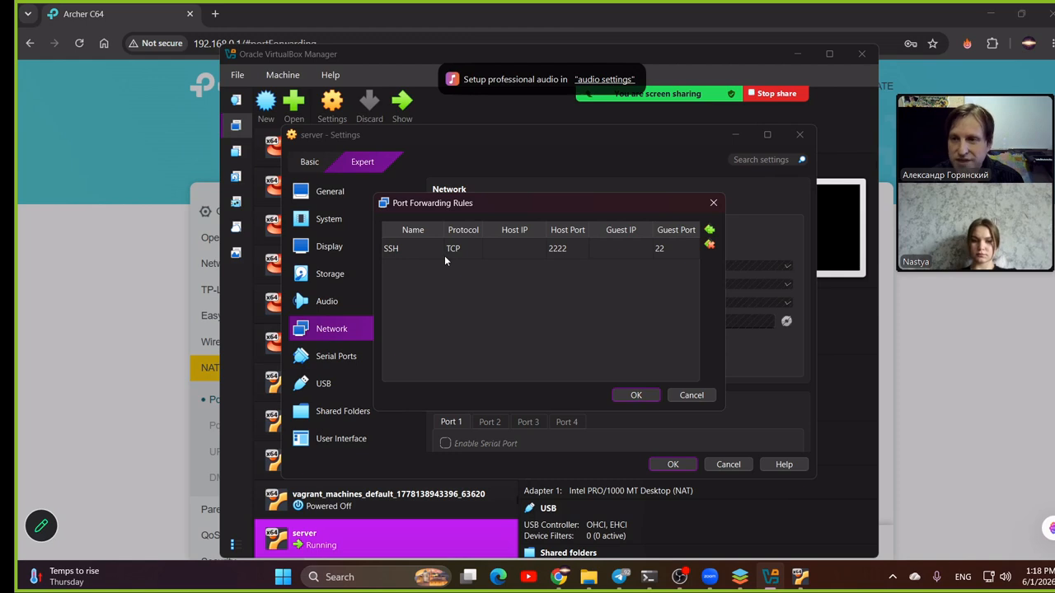
{"action": "left_click", "coordinate": [635, 396]}
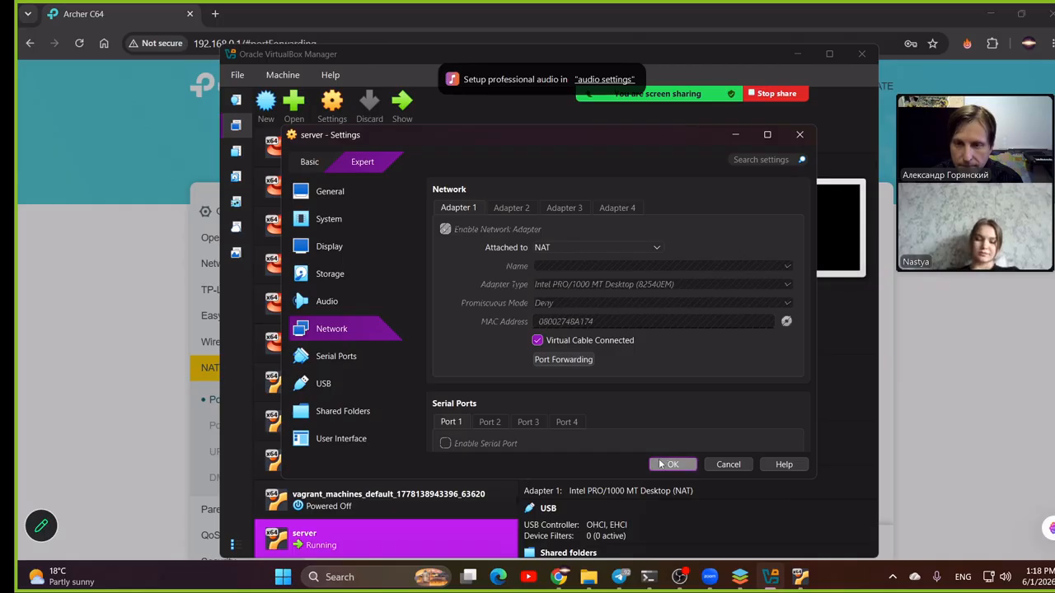
{"action": "left_click", "coordinate": [661, 465]}
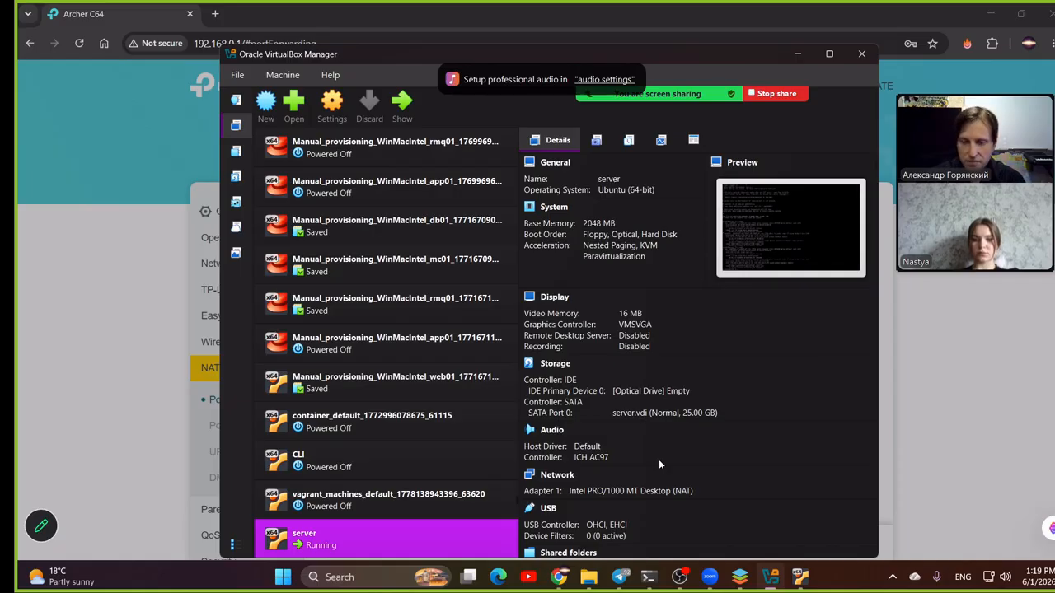
- Glance at the server virtual machine's console and switch to the Command Prompt window where curl ifconfig.me was run
{"action": "left_click", "coordinate": [796, 582]}
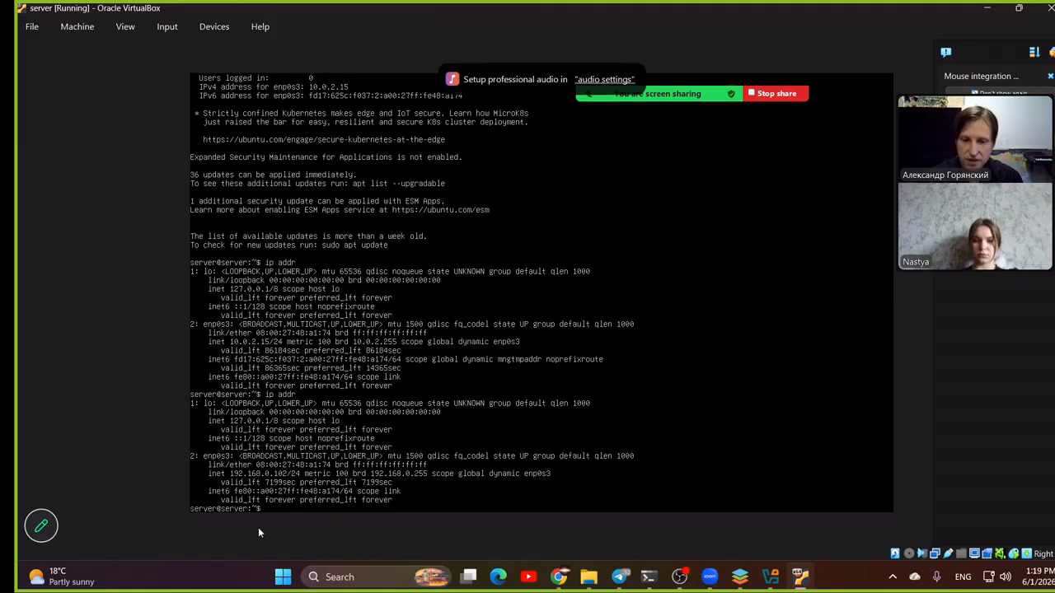
{"action": "mouse_move", "coordinate": [649, 577]}
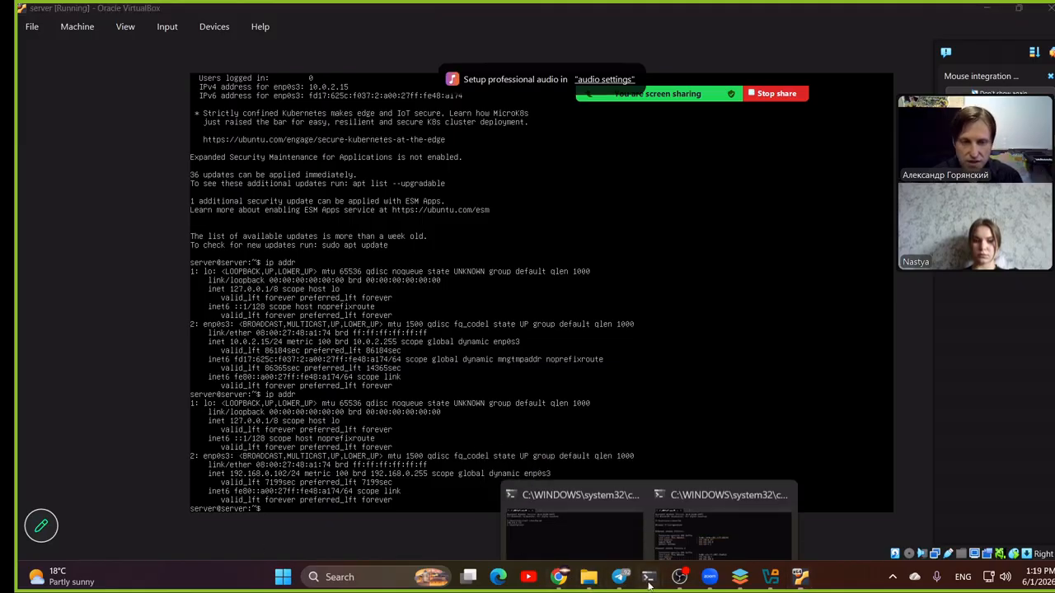
{"action": "left_click", "coordinate": [566, 478]}
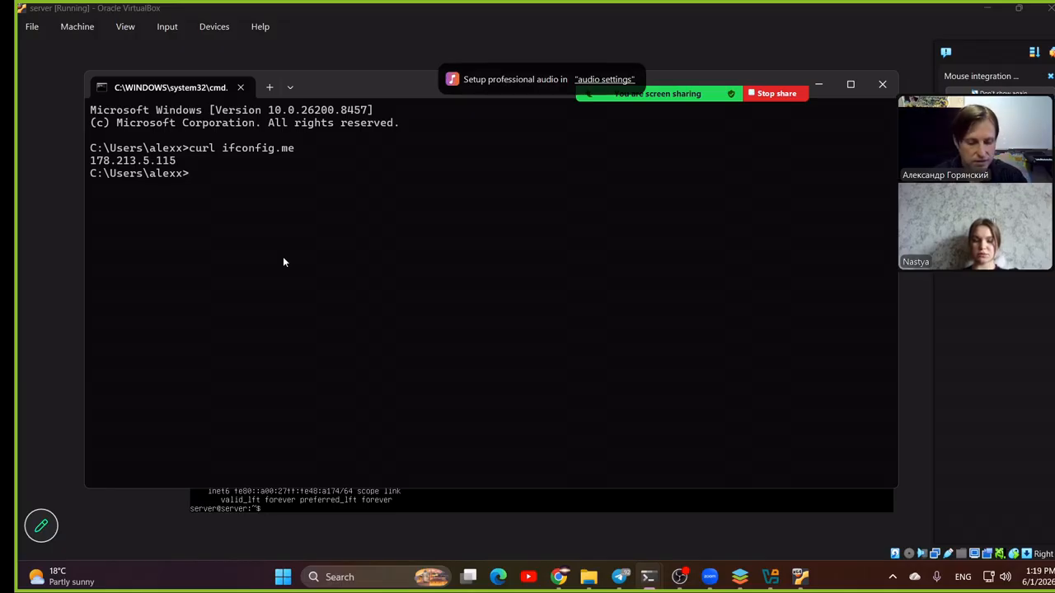
{"action": "type", "text": "ssh"}
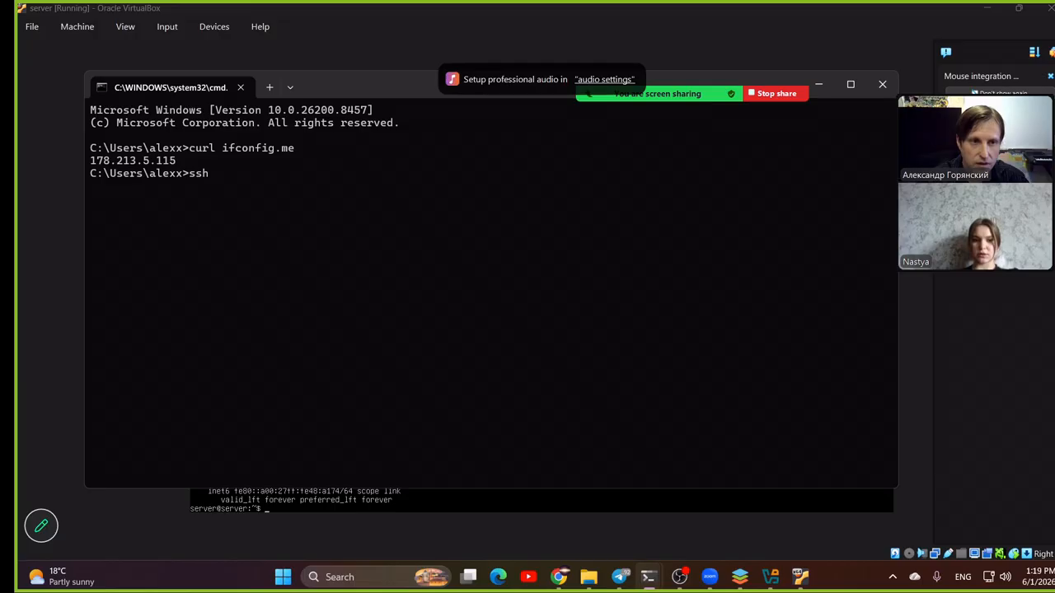
{"action": "type", "text": " server@"}
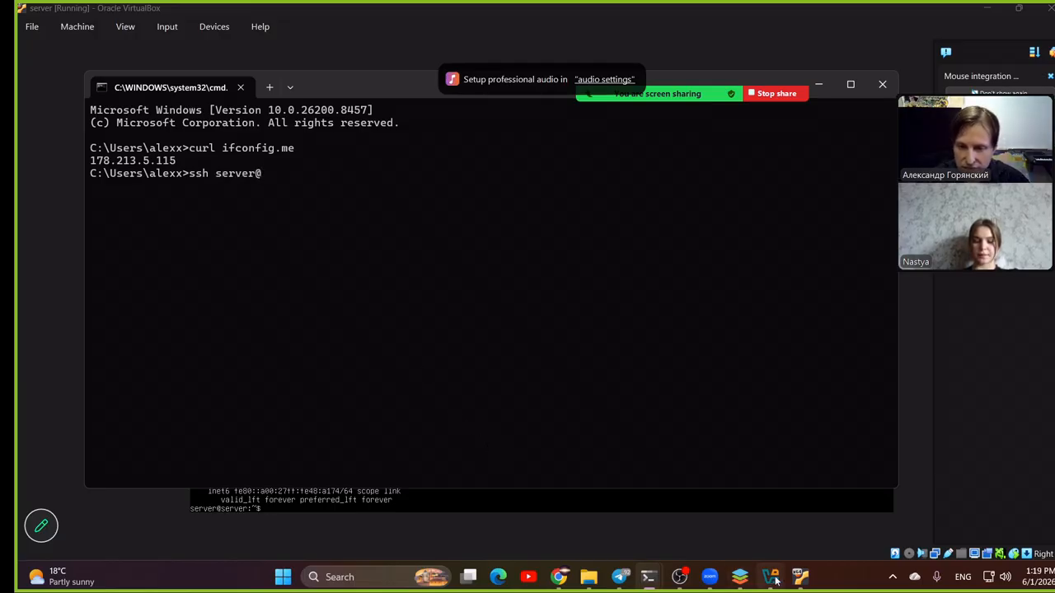
{"action": "mouse_move", "coordinate": [773, 578]}
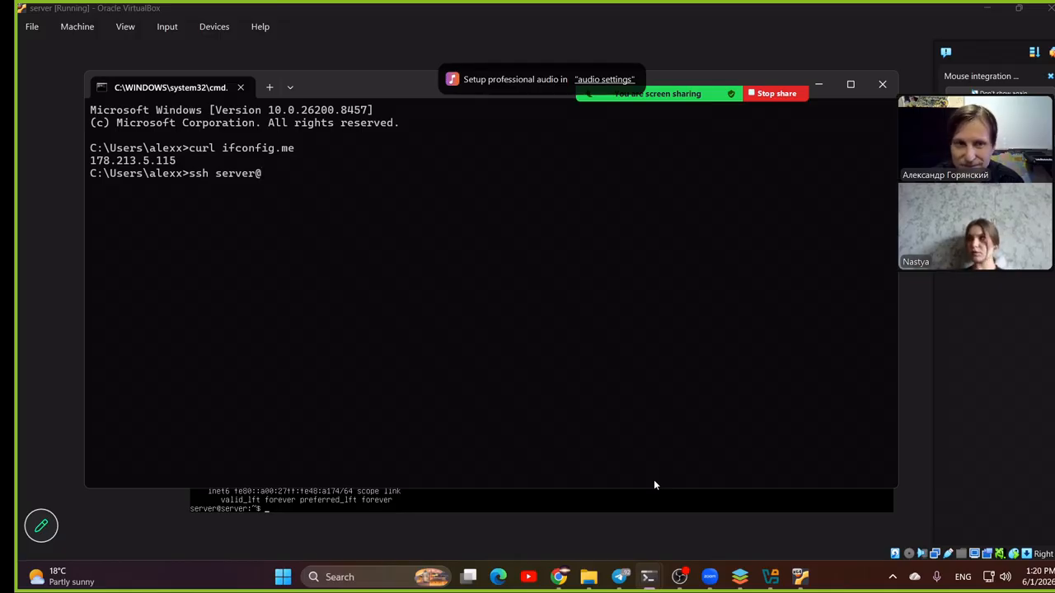
{"action": "key", "text": "BackSpace"}
{"action": "key", "text": "BackSpace"}
{"action": "key", "text": "BackSpace"}
{"action": "key", "text": "BackSpace"}
{"action": "key", "text": "BackSpace"}
{"action": "key", "text": "BackSpace"}
{"action": "key", "text": "BackSpace"}
{"action": "key", "text": "BackSpace"}
{"action": "key", "text": "BackSpace"}
{"action": "key", "text": "BackSpace"}
{"action": "key", "text": "BackSpace"}
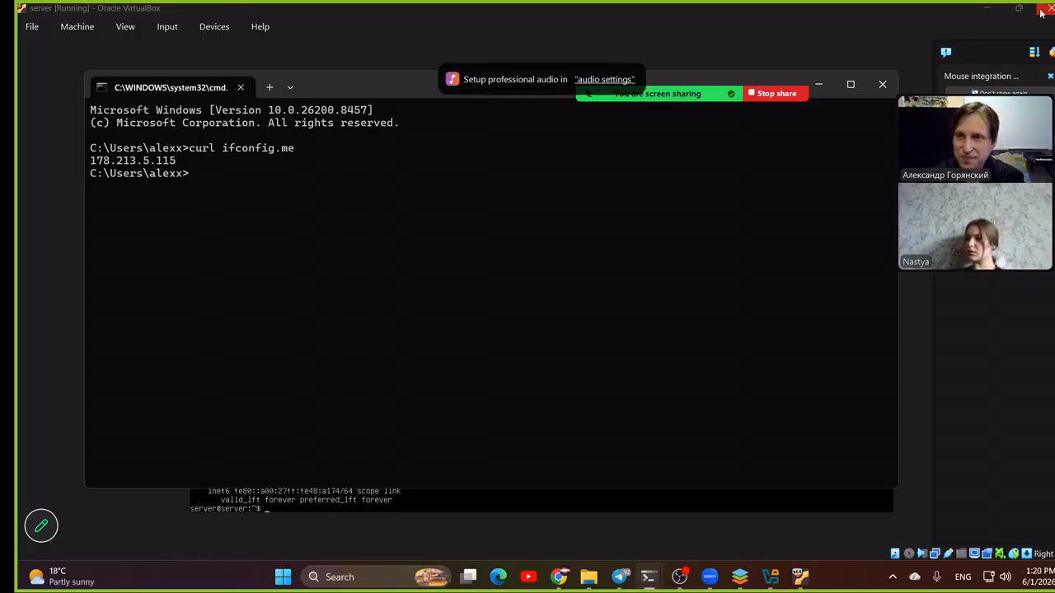
- Minimize the server's console and the other Command Prompt window, and open table.odt from the desktop
{"action": "left_click", "coordinate": [987, 9]}
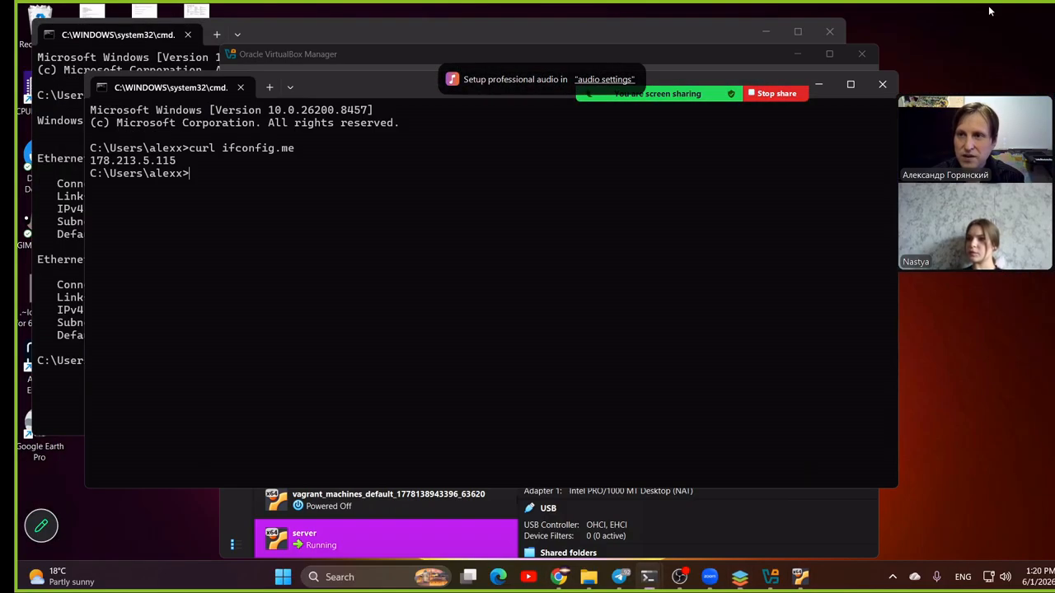
{"action": "left_click", "coordinate": [766, 31]}
{"action": "double_click", "coordinate": [196, 25]}
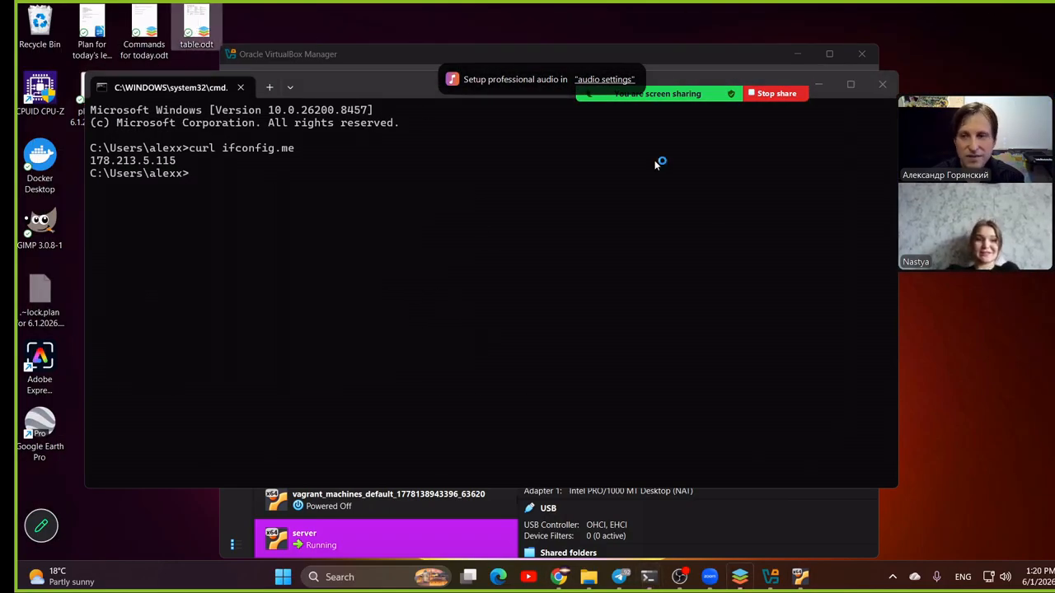